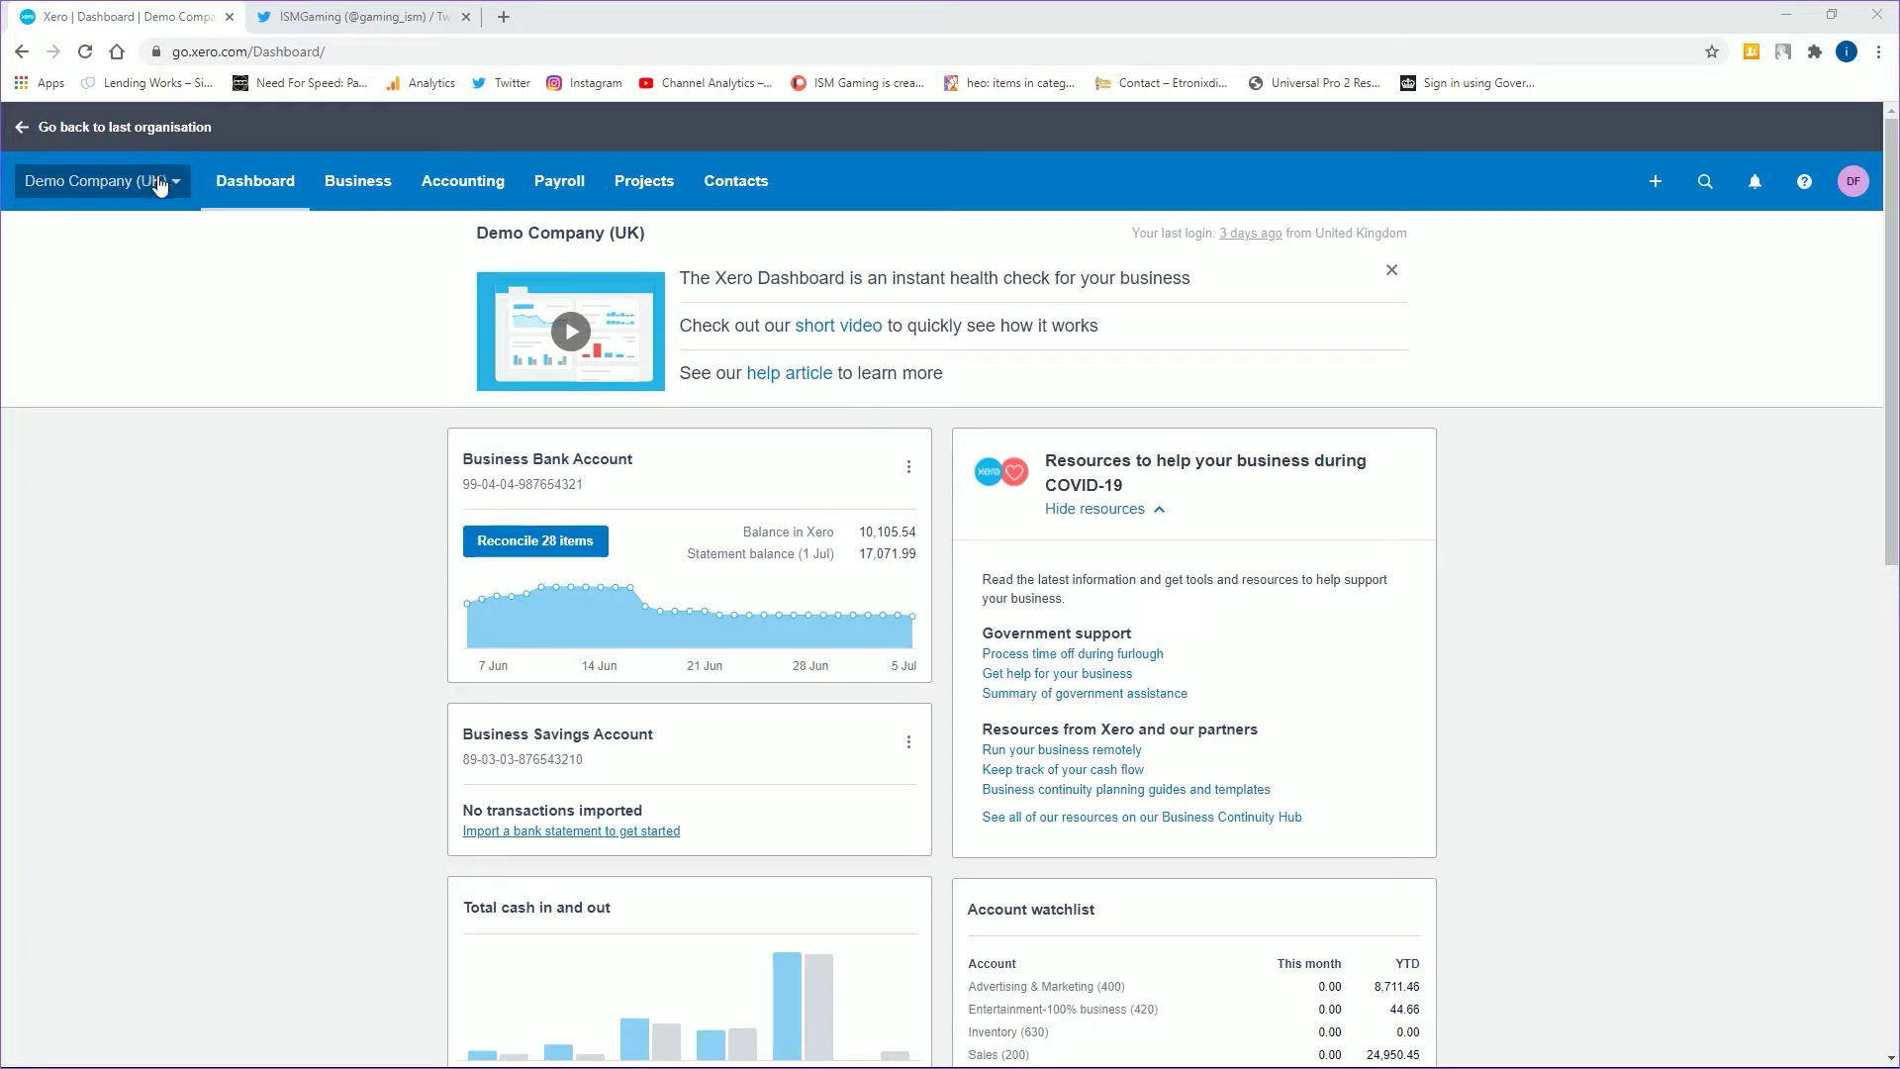
- Start a new contact from the Suppliers contact list
click(757, 188)
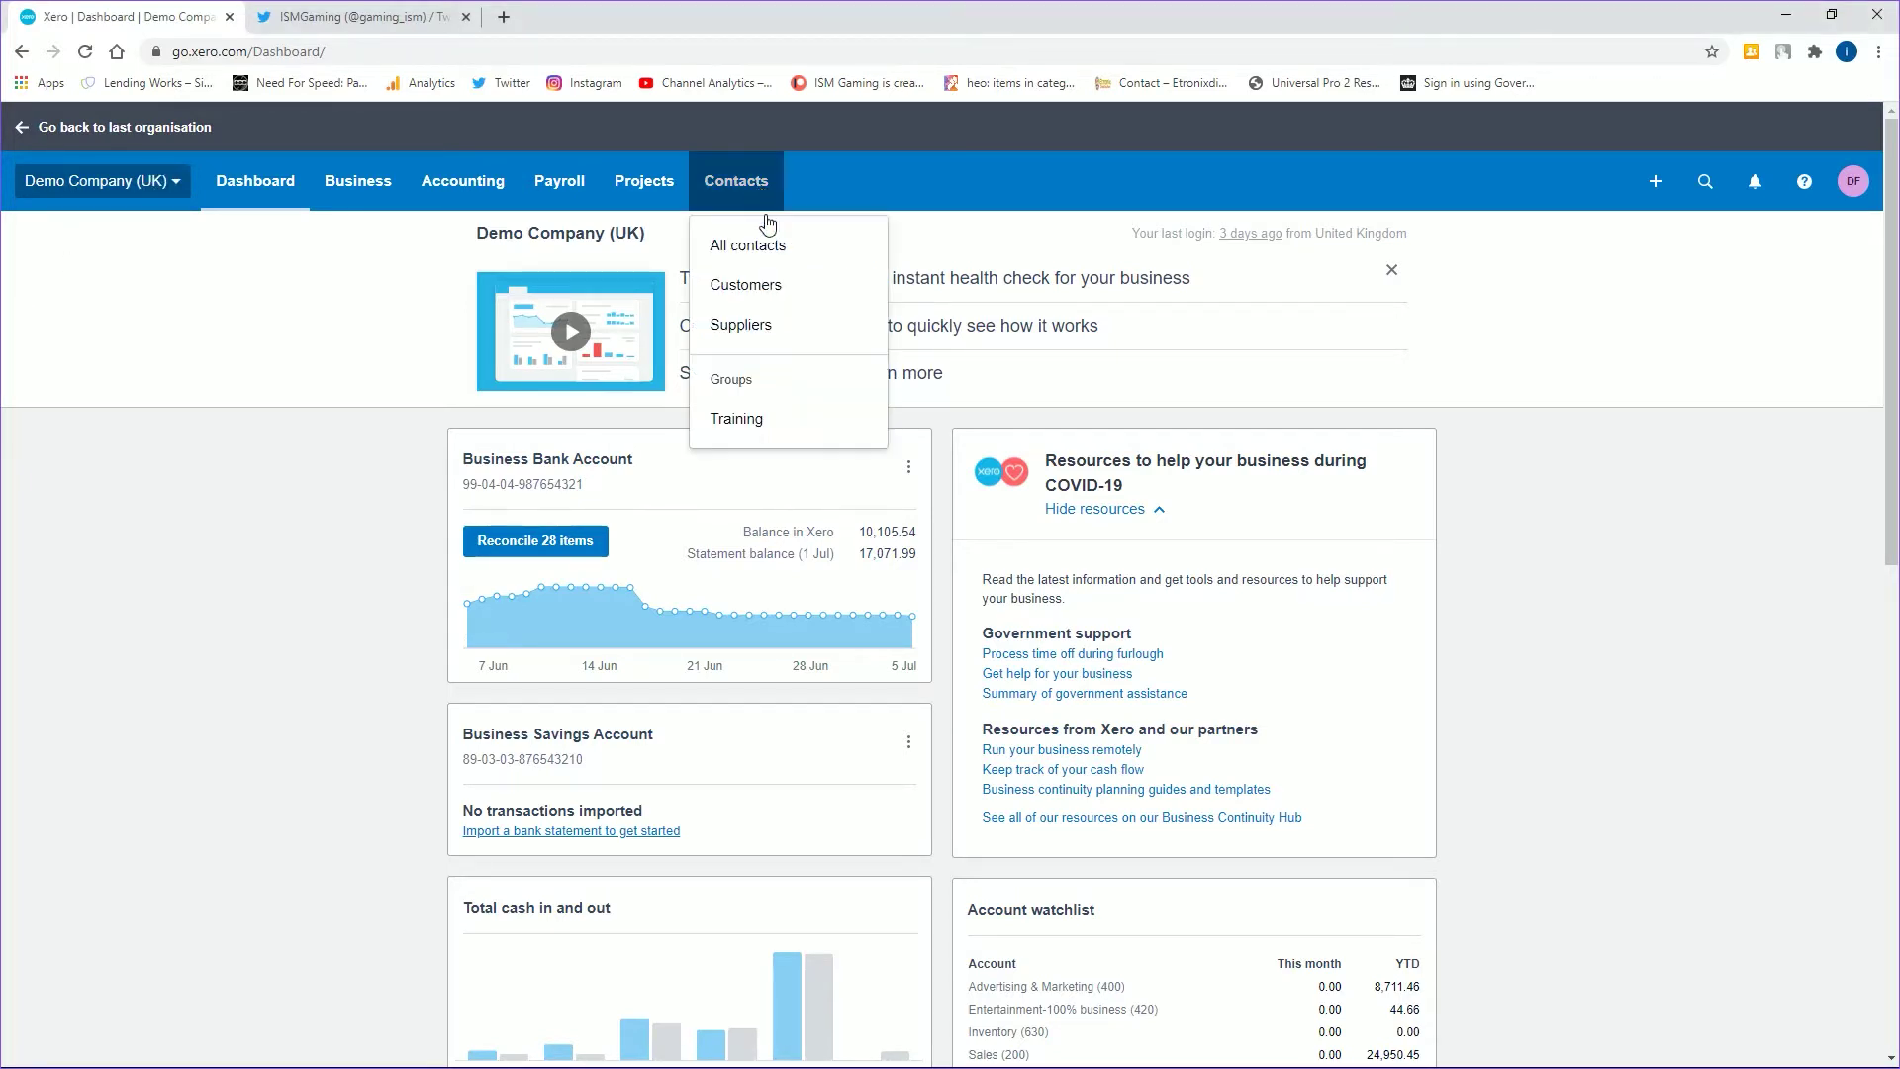
click(755, 318)
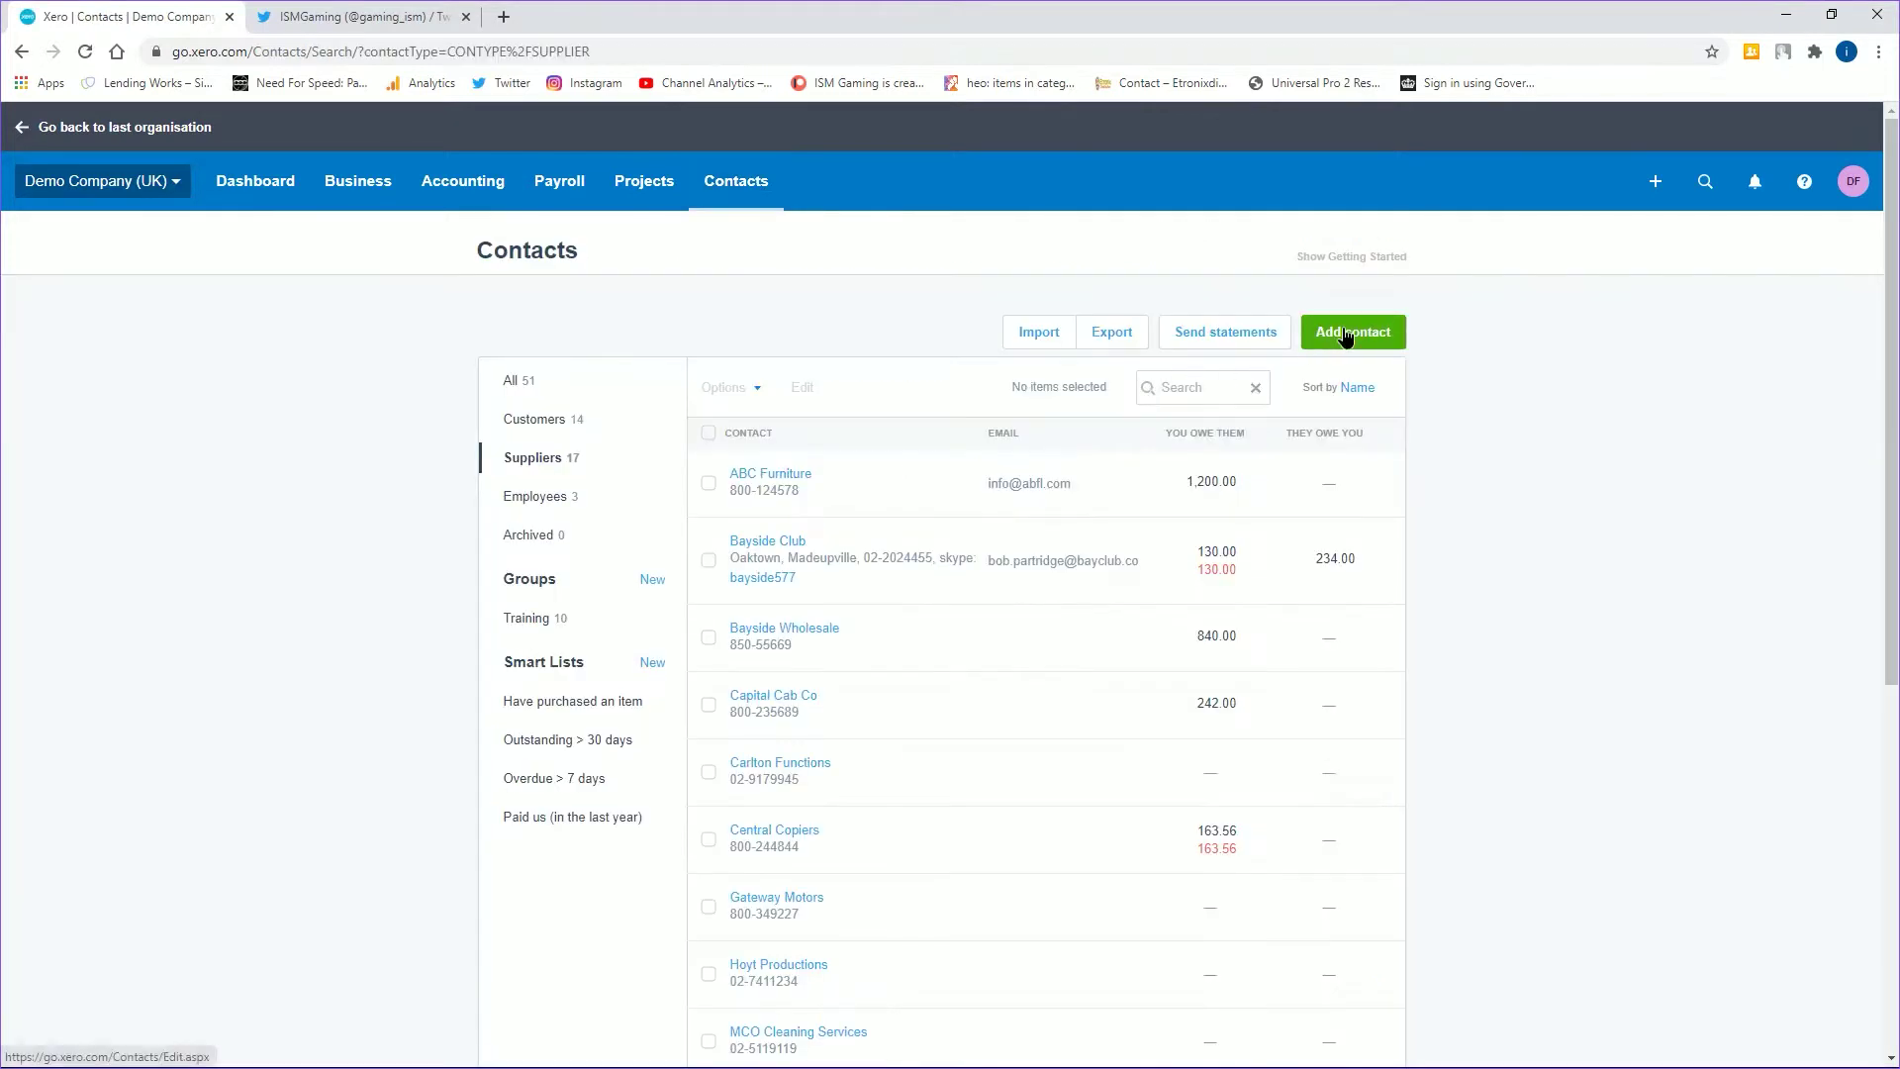
click(1352, 331)
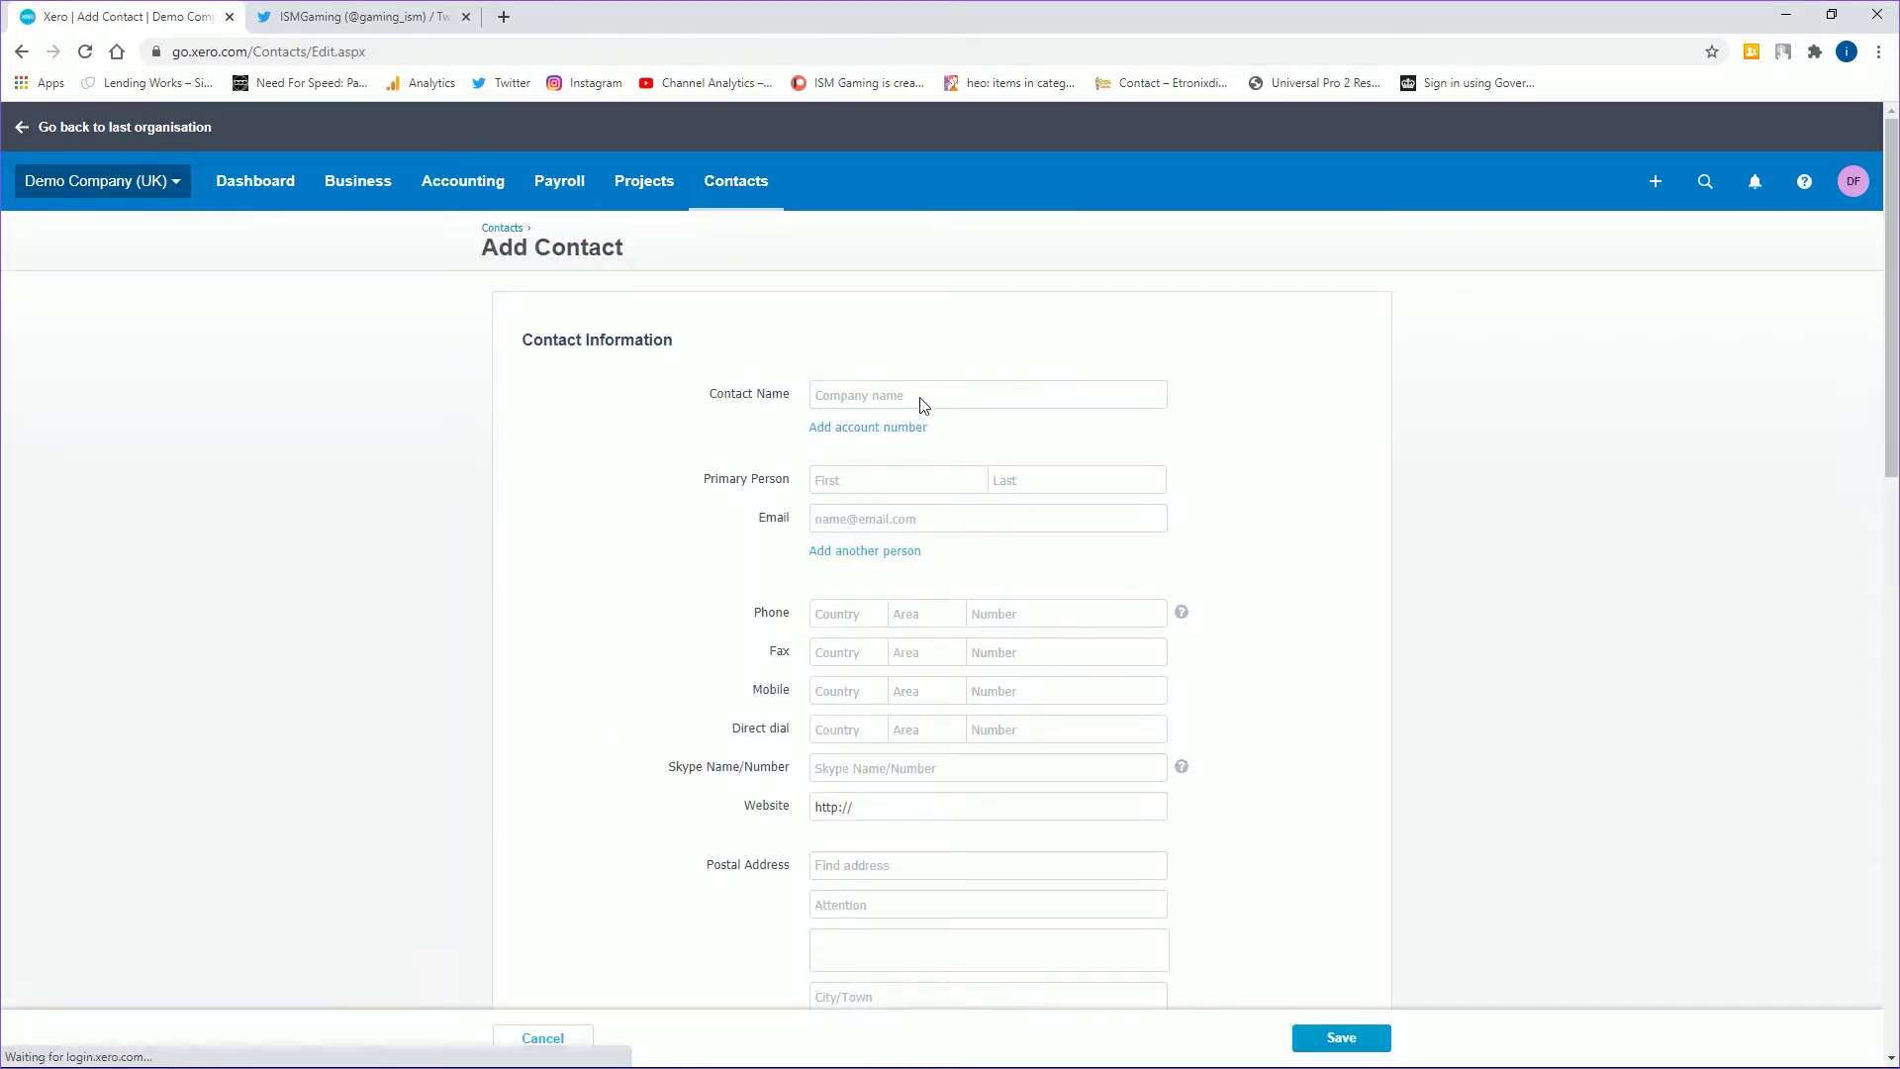
- Name the contact DEF Construction and enter the primary person's first and last name
click(920, 397)
text(DEF )
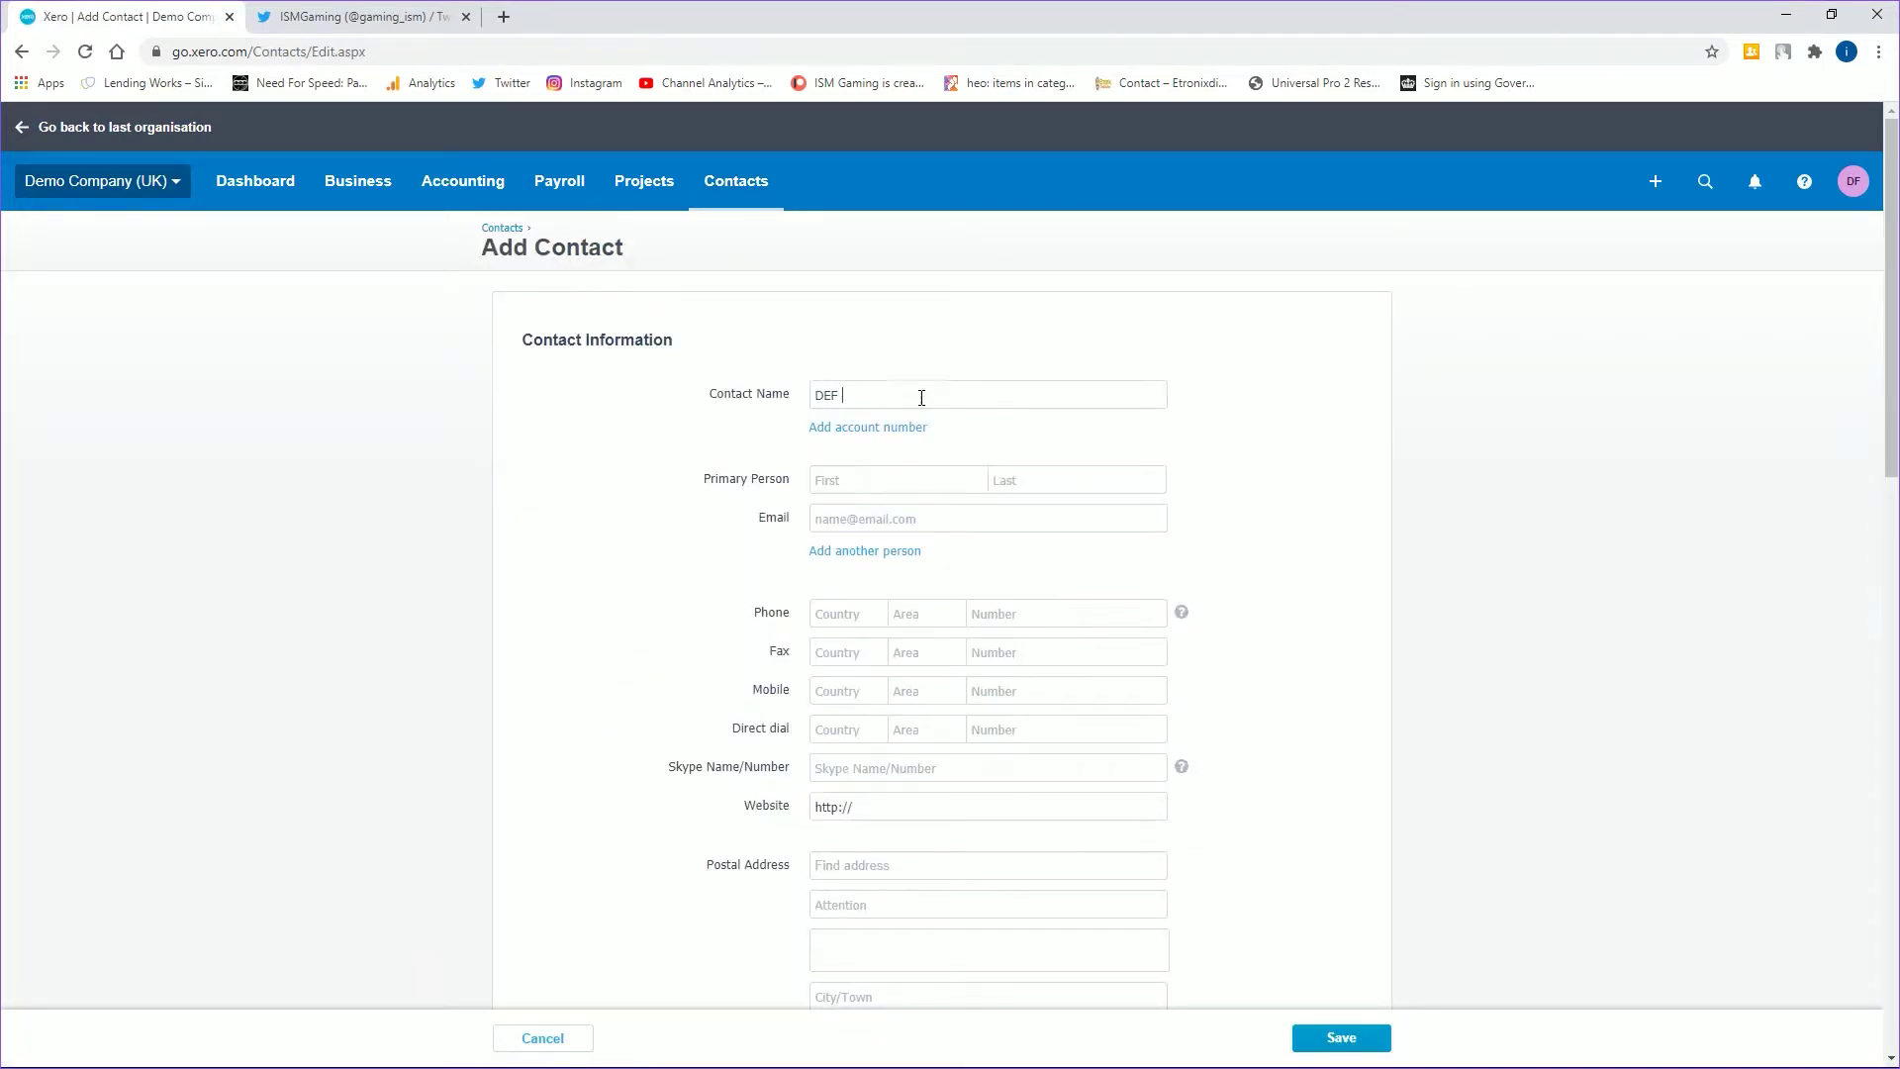
text(Construction)
key(Tab)
key(Tab)
- Enable CIS subcontractor deductions at the Standard (20%) rate
scroll(1031, 720, down, 5)
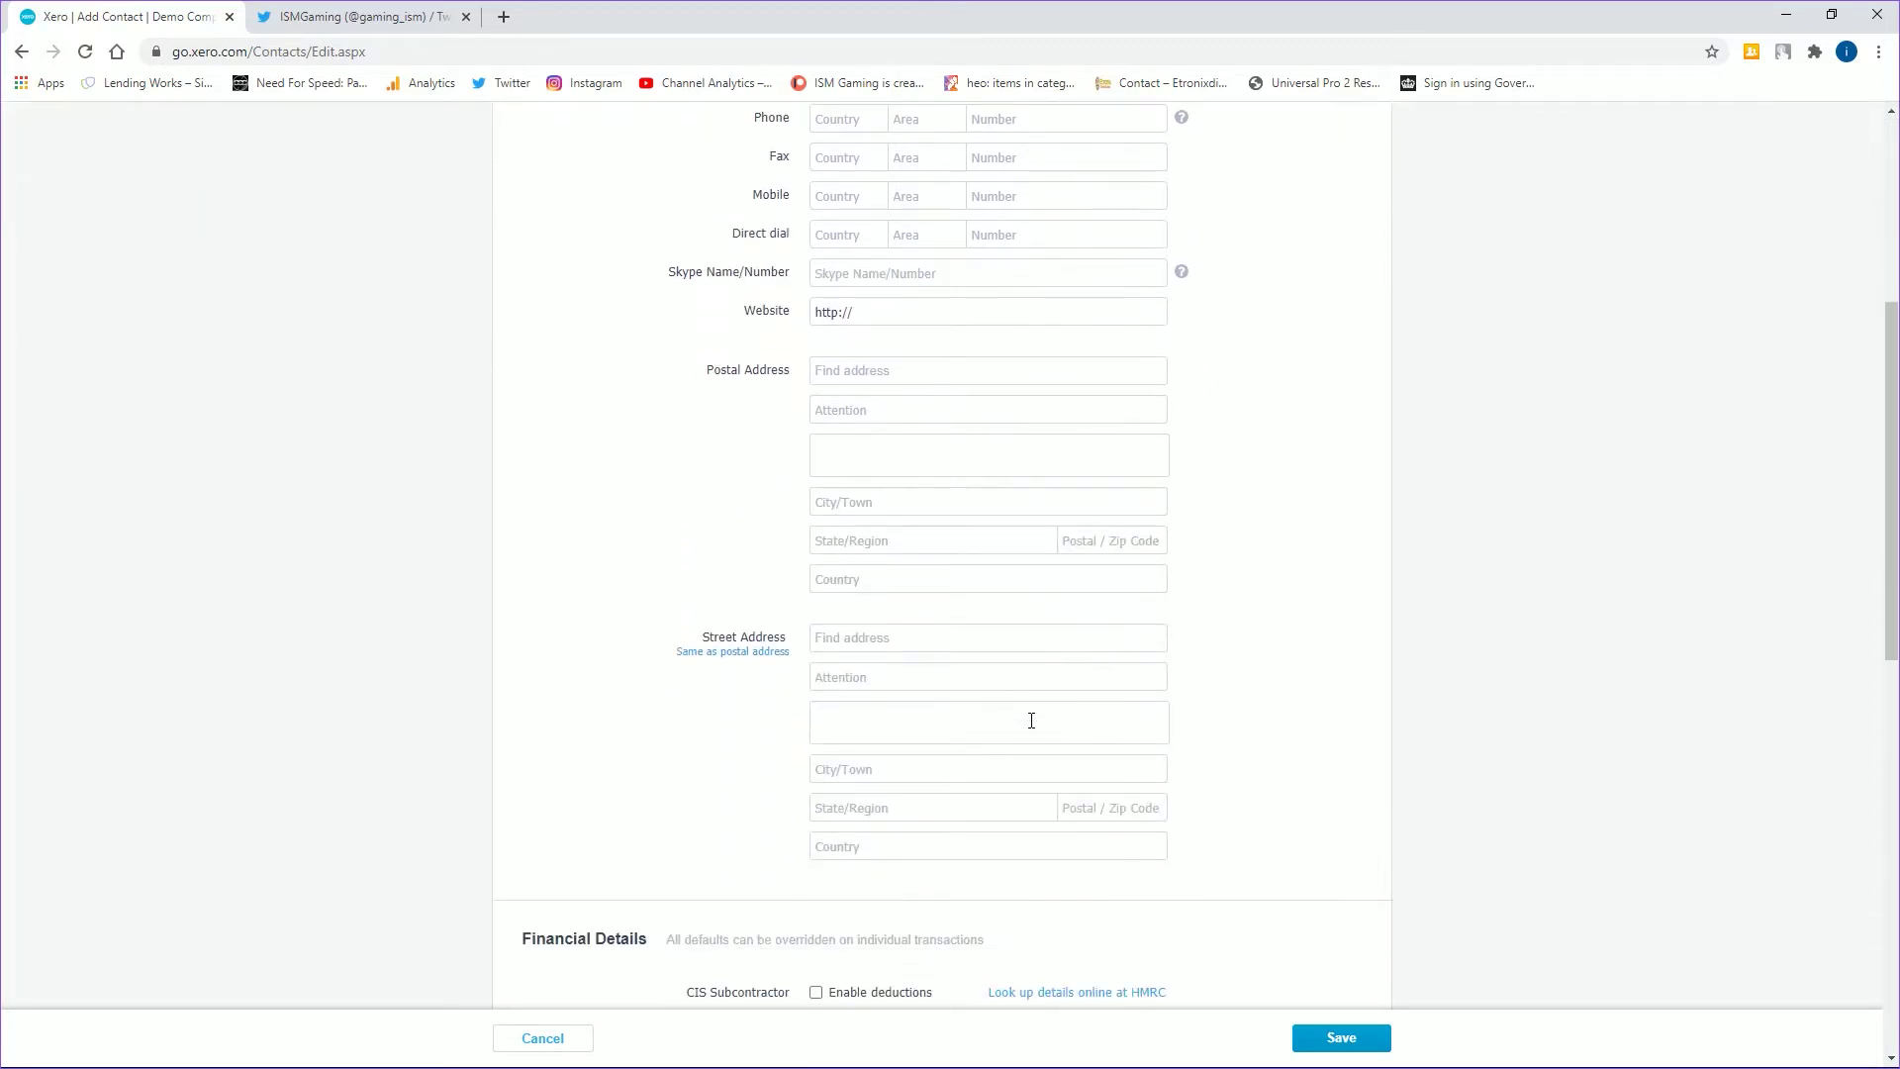
scroll(921, 564, down, 5)
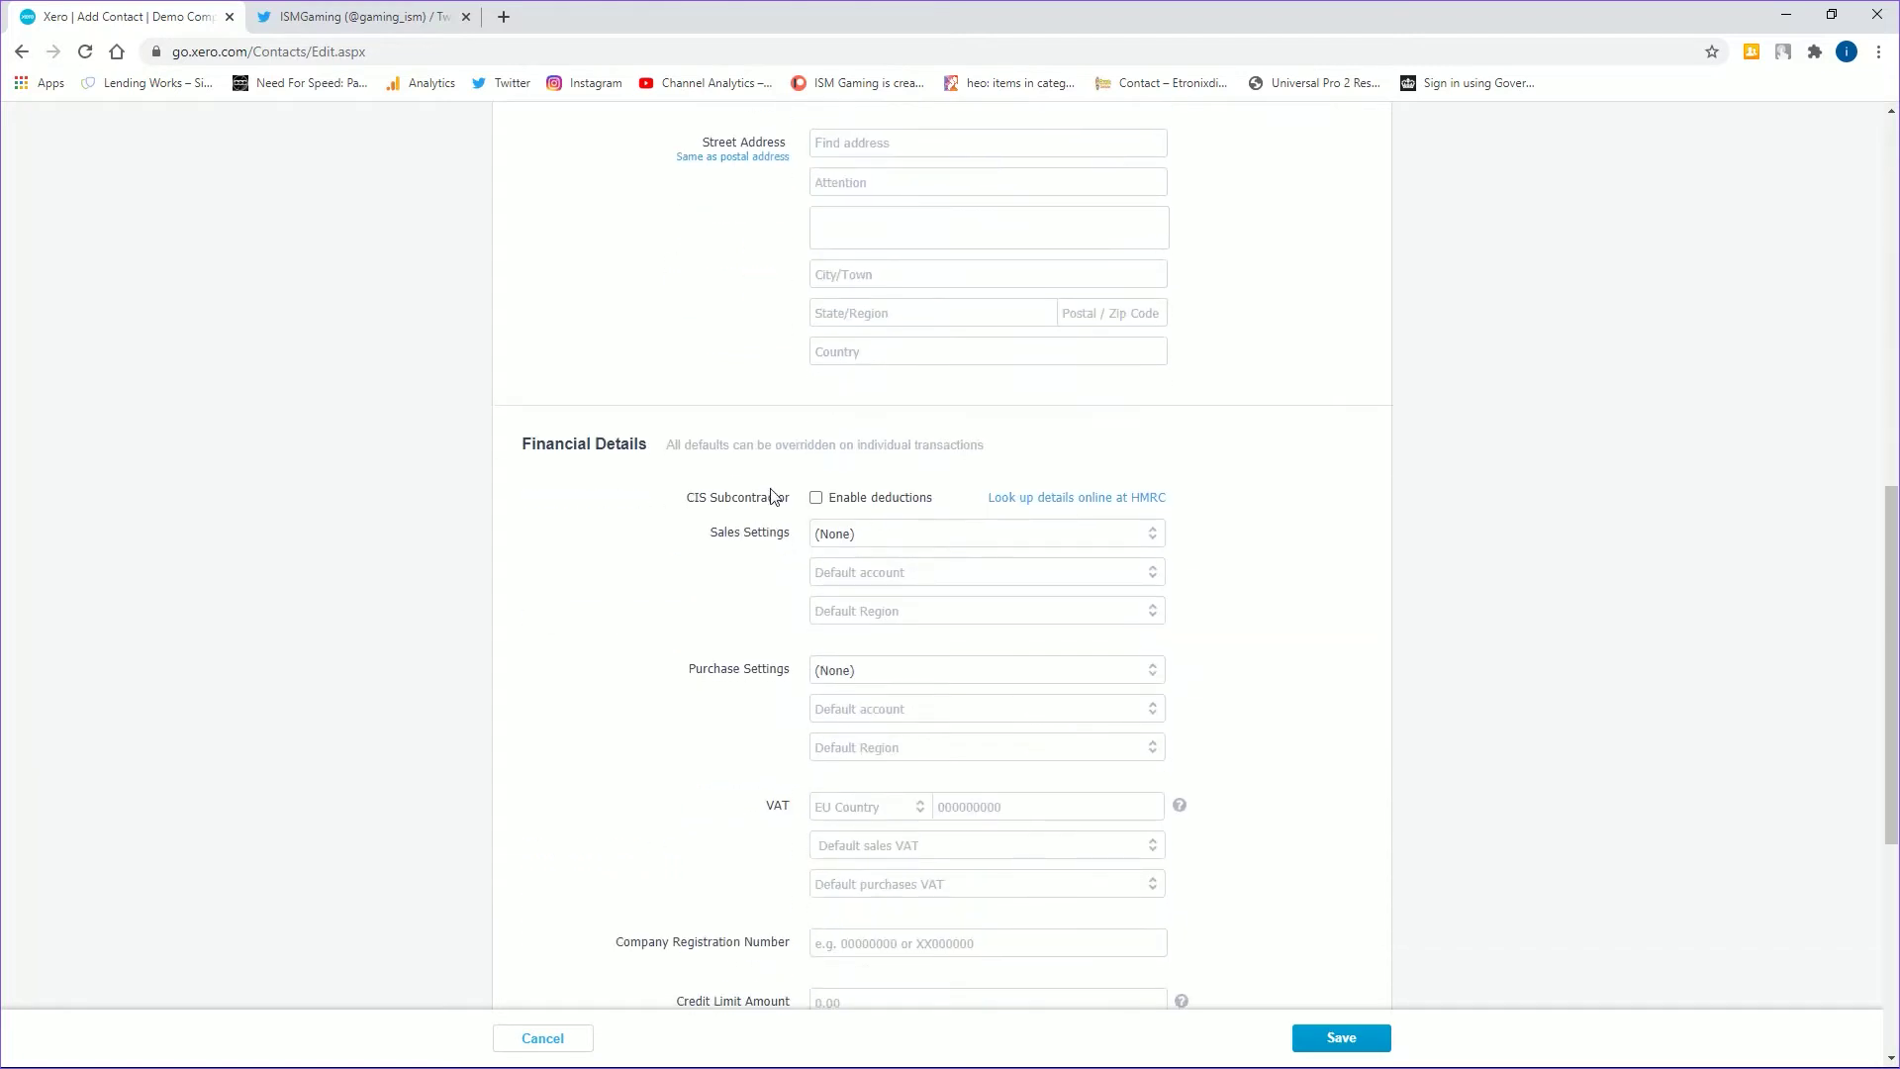
click(816, 500)
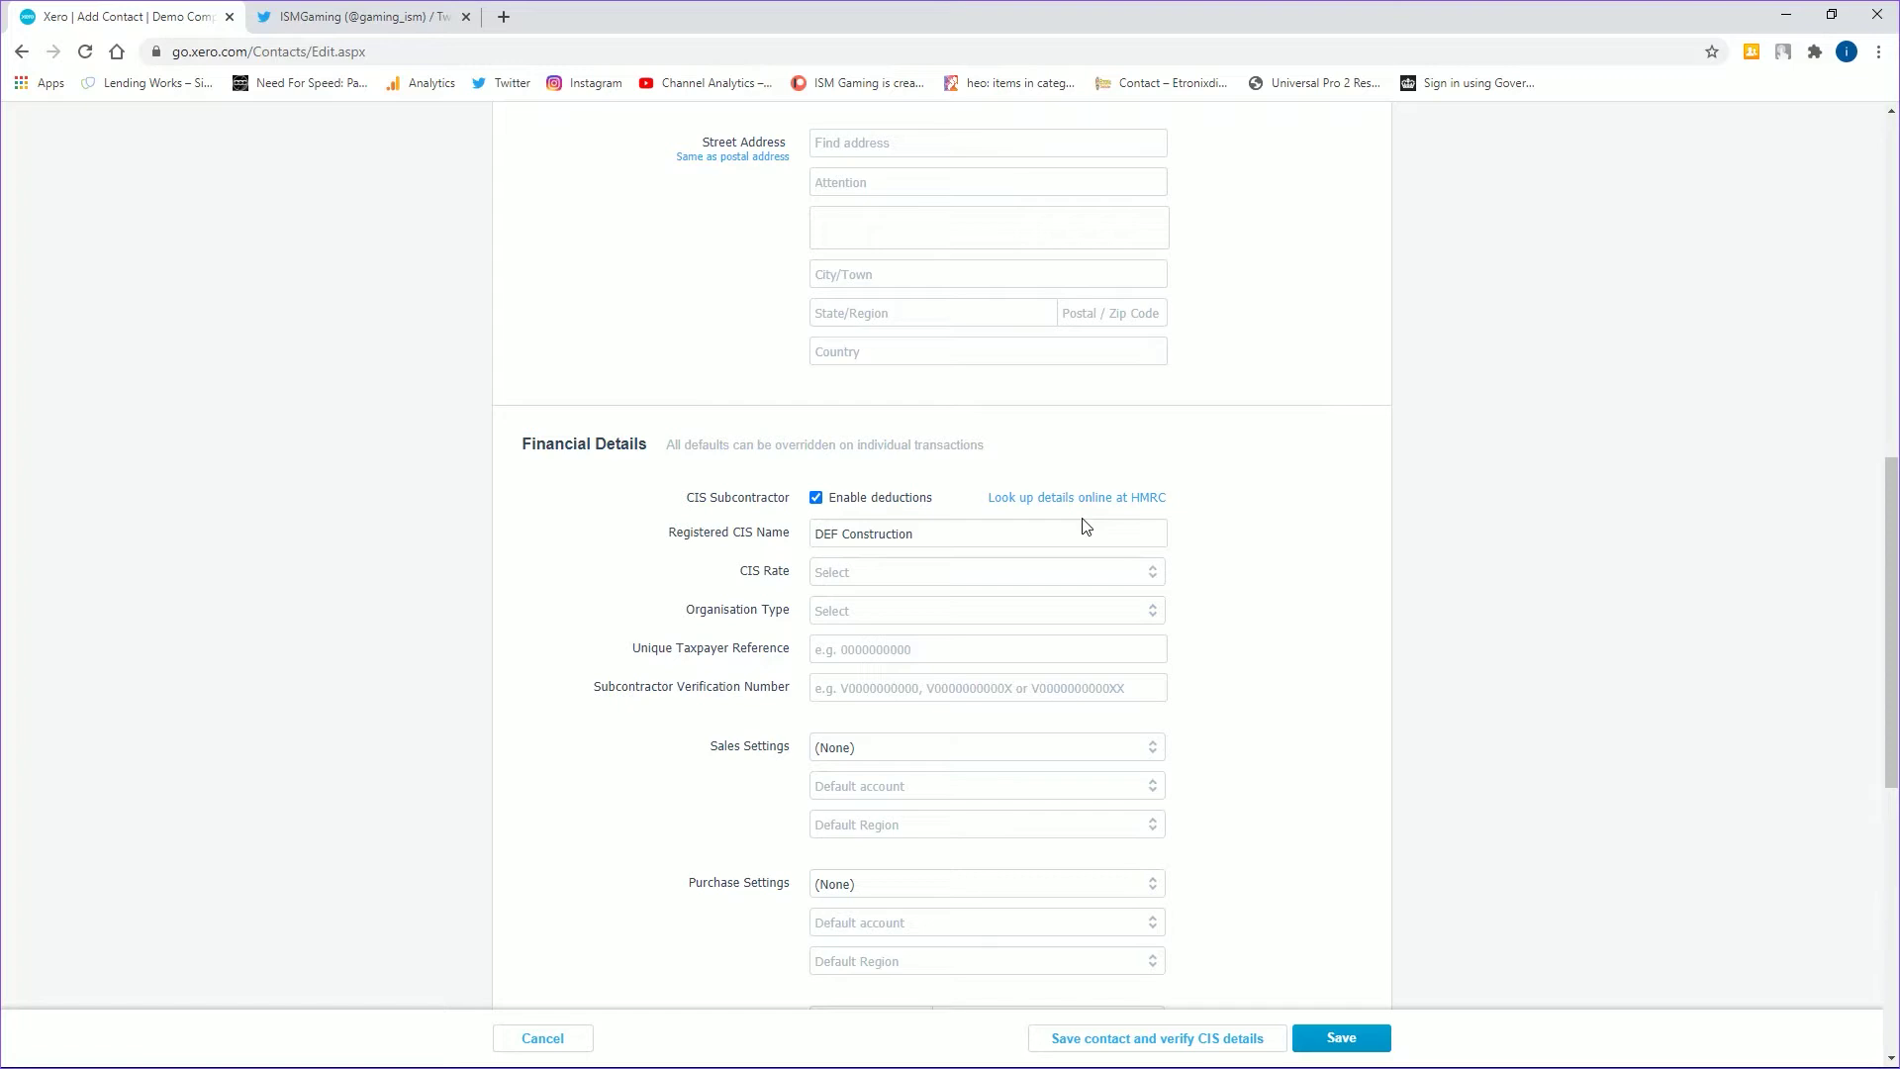
click(1152, 574)
click(949, 650)
click(1154, 576)
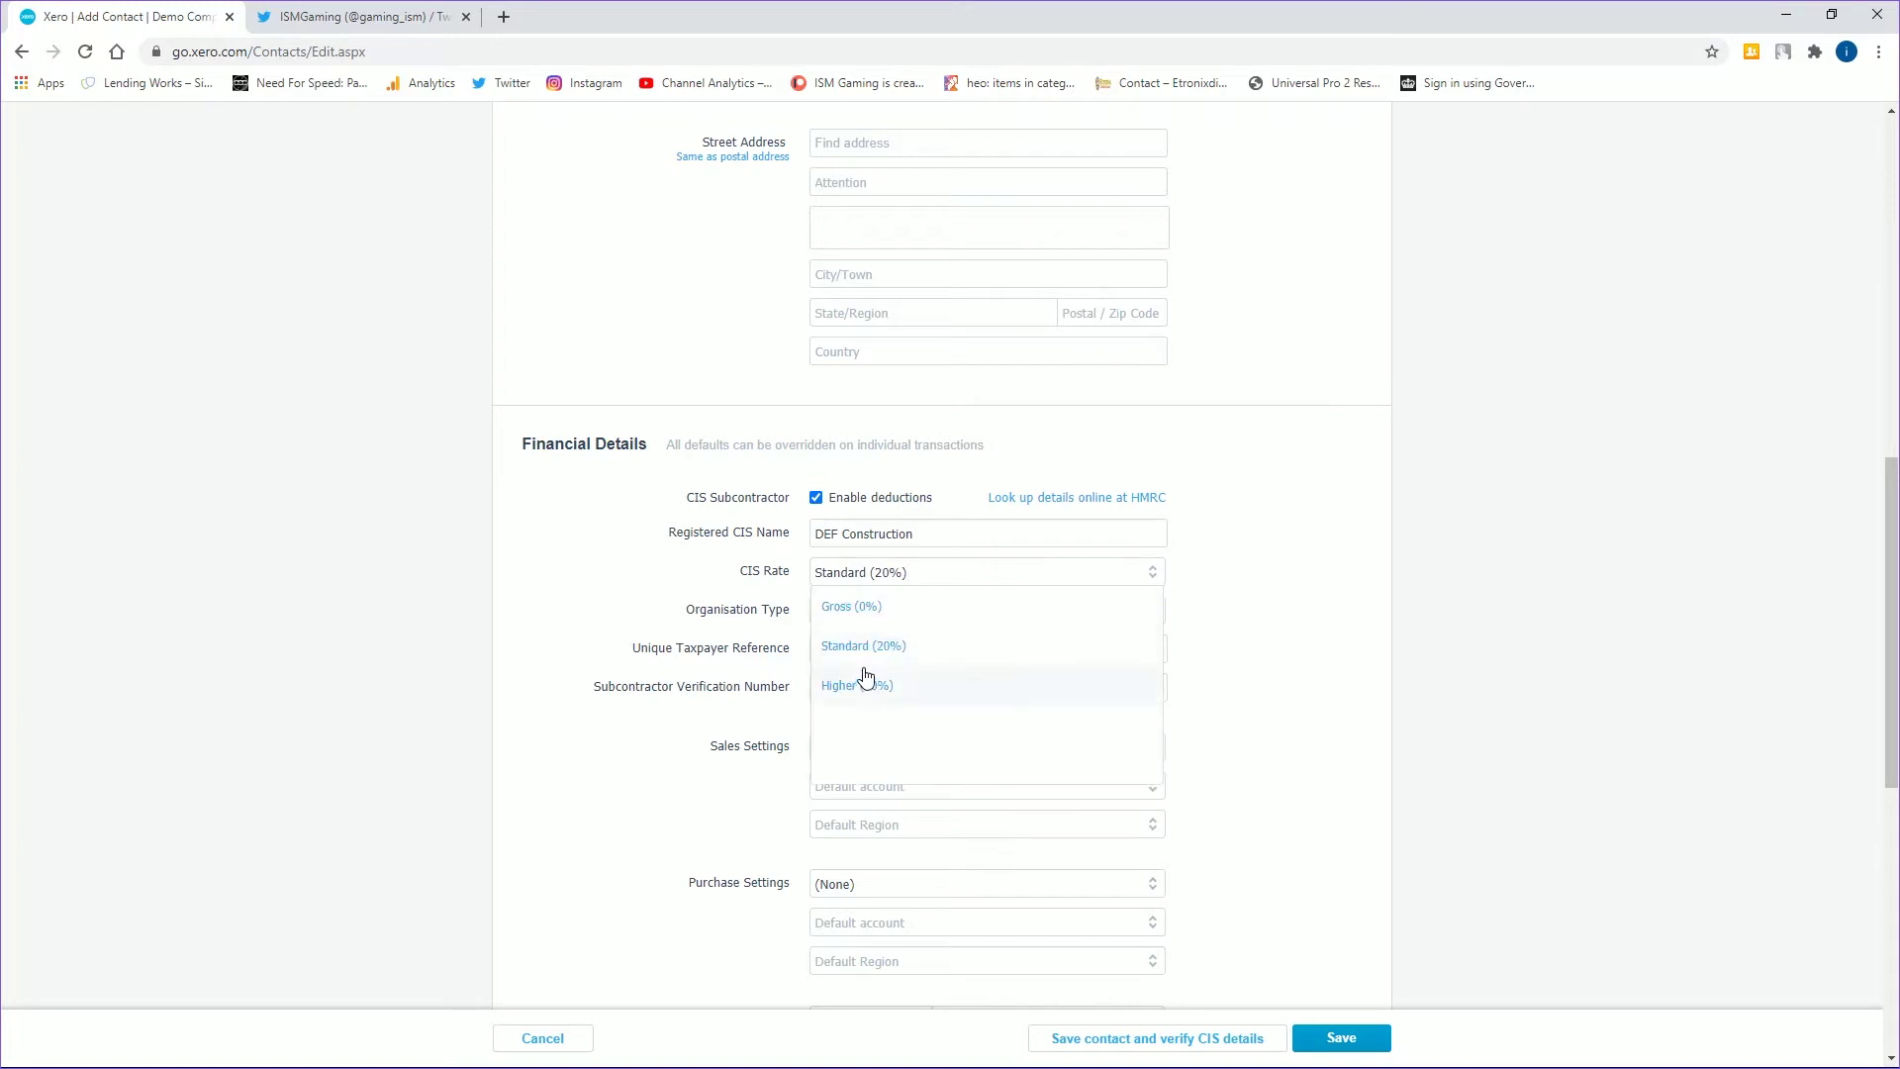
click(901, 657)
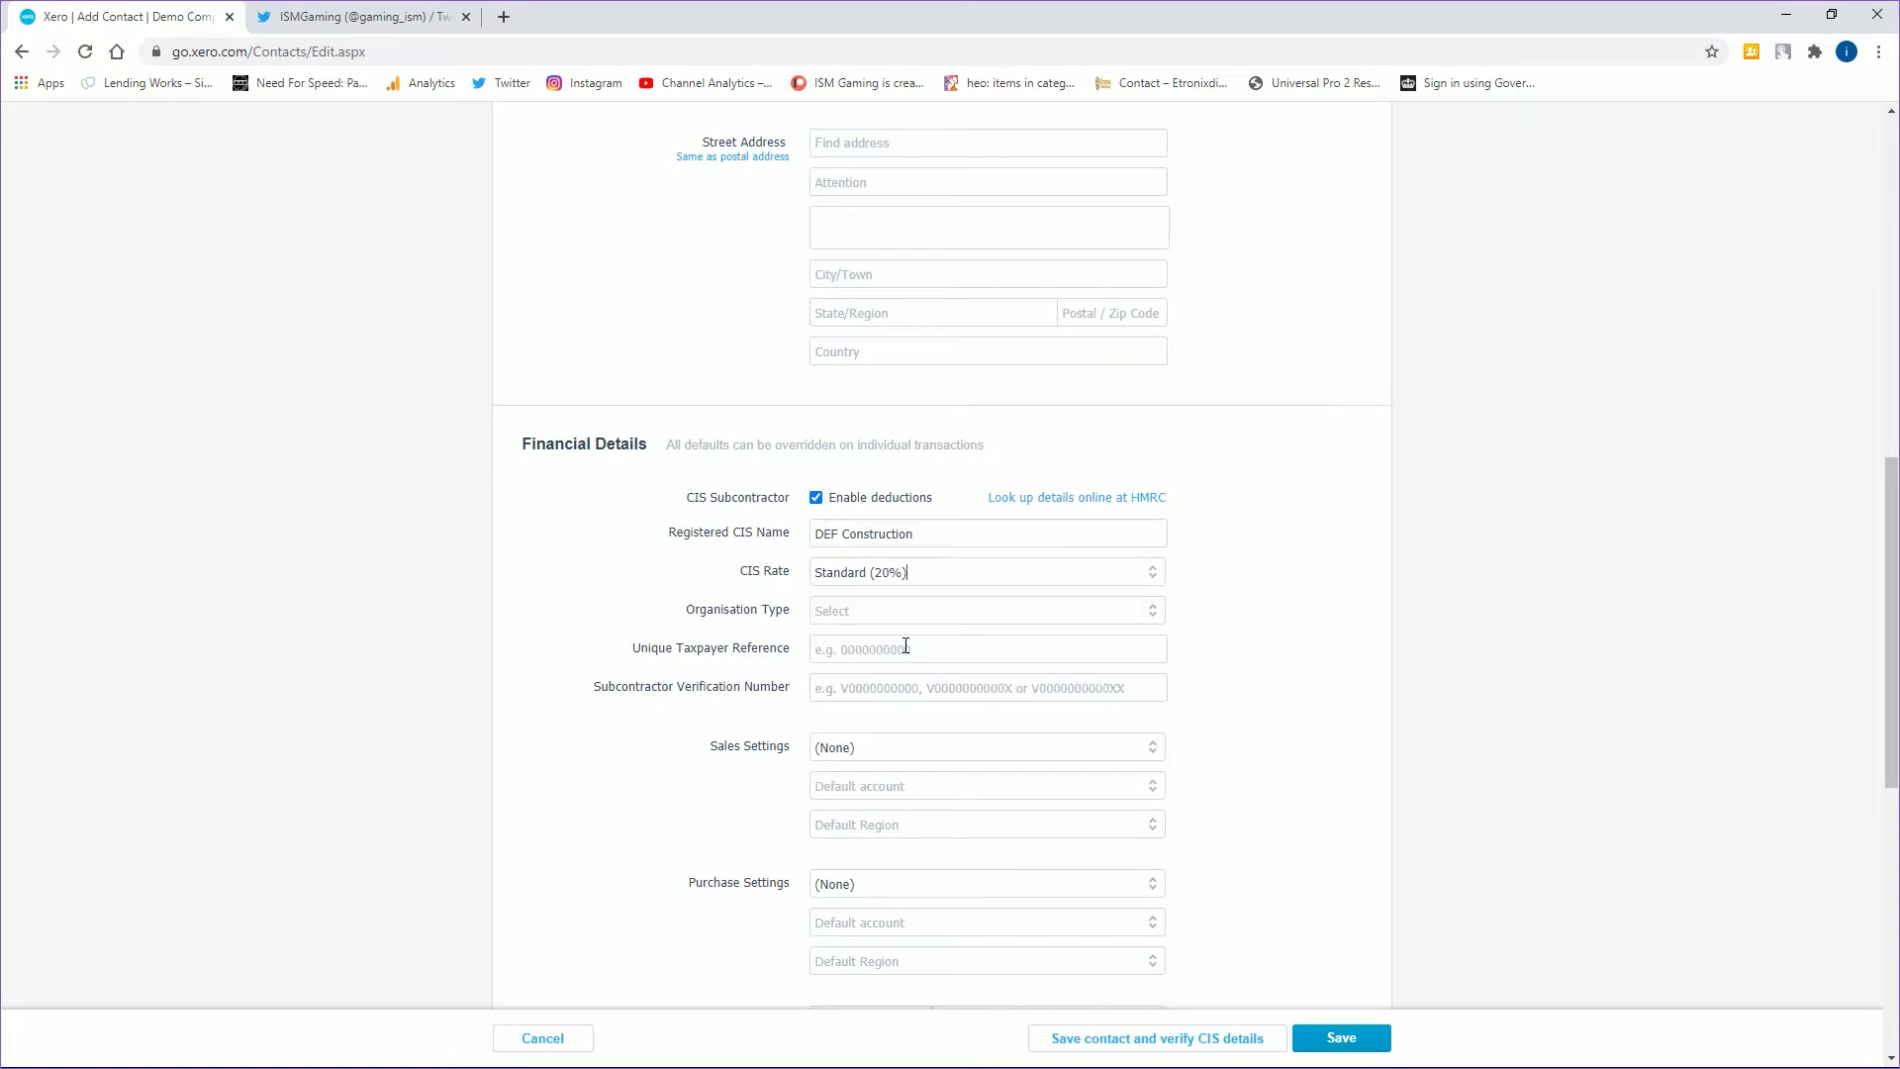
- Set the organisation type to Limited Company and enter the Unique Taxpayer Reference
click(1154, 623)
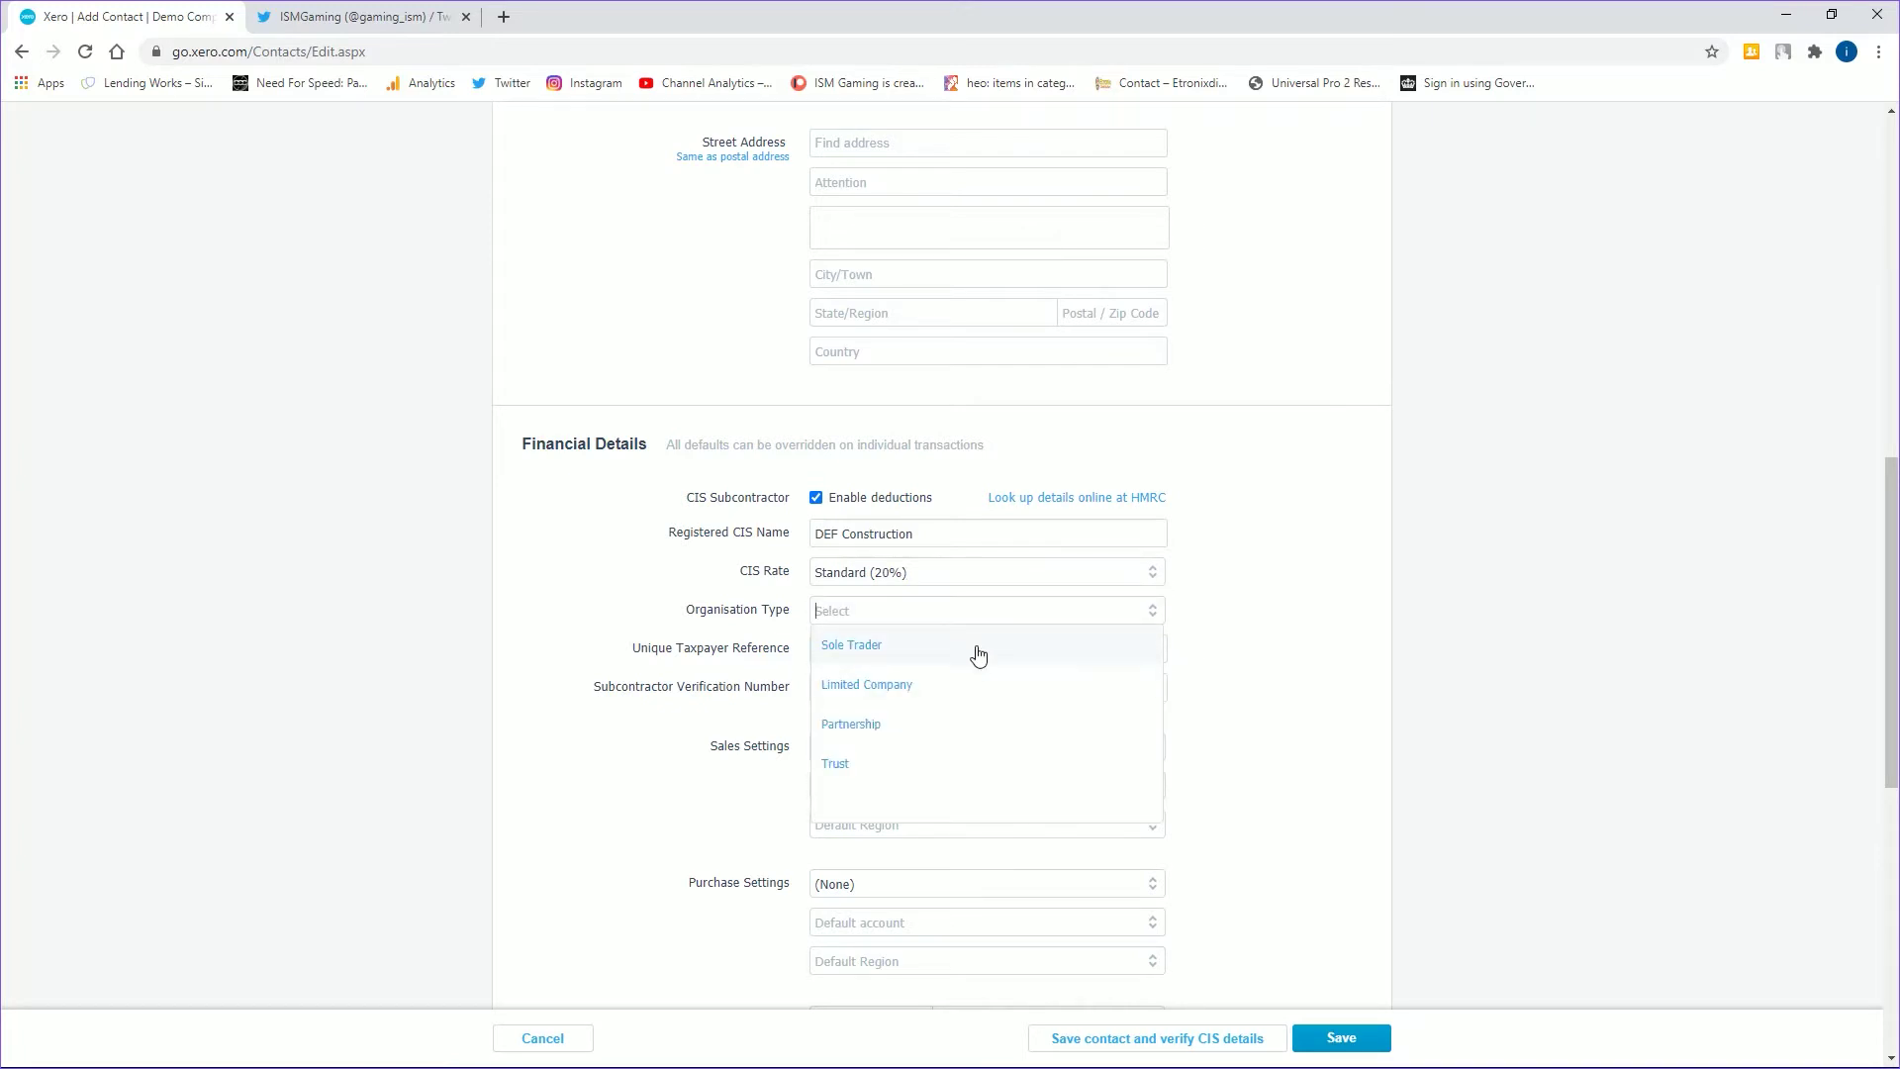
click(933, 700)
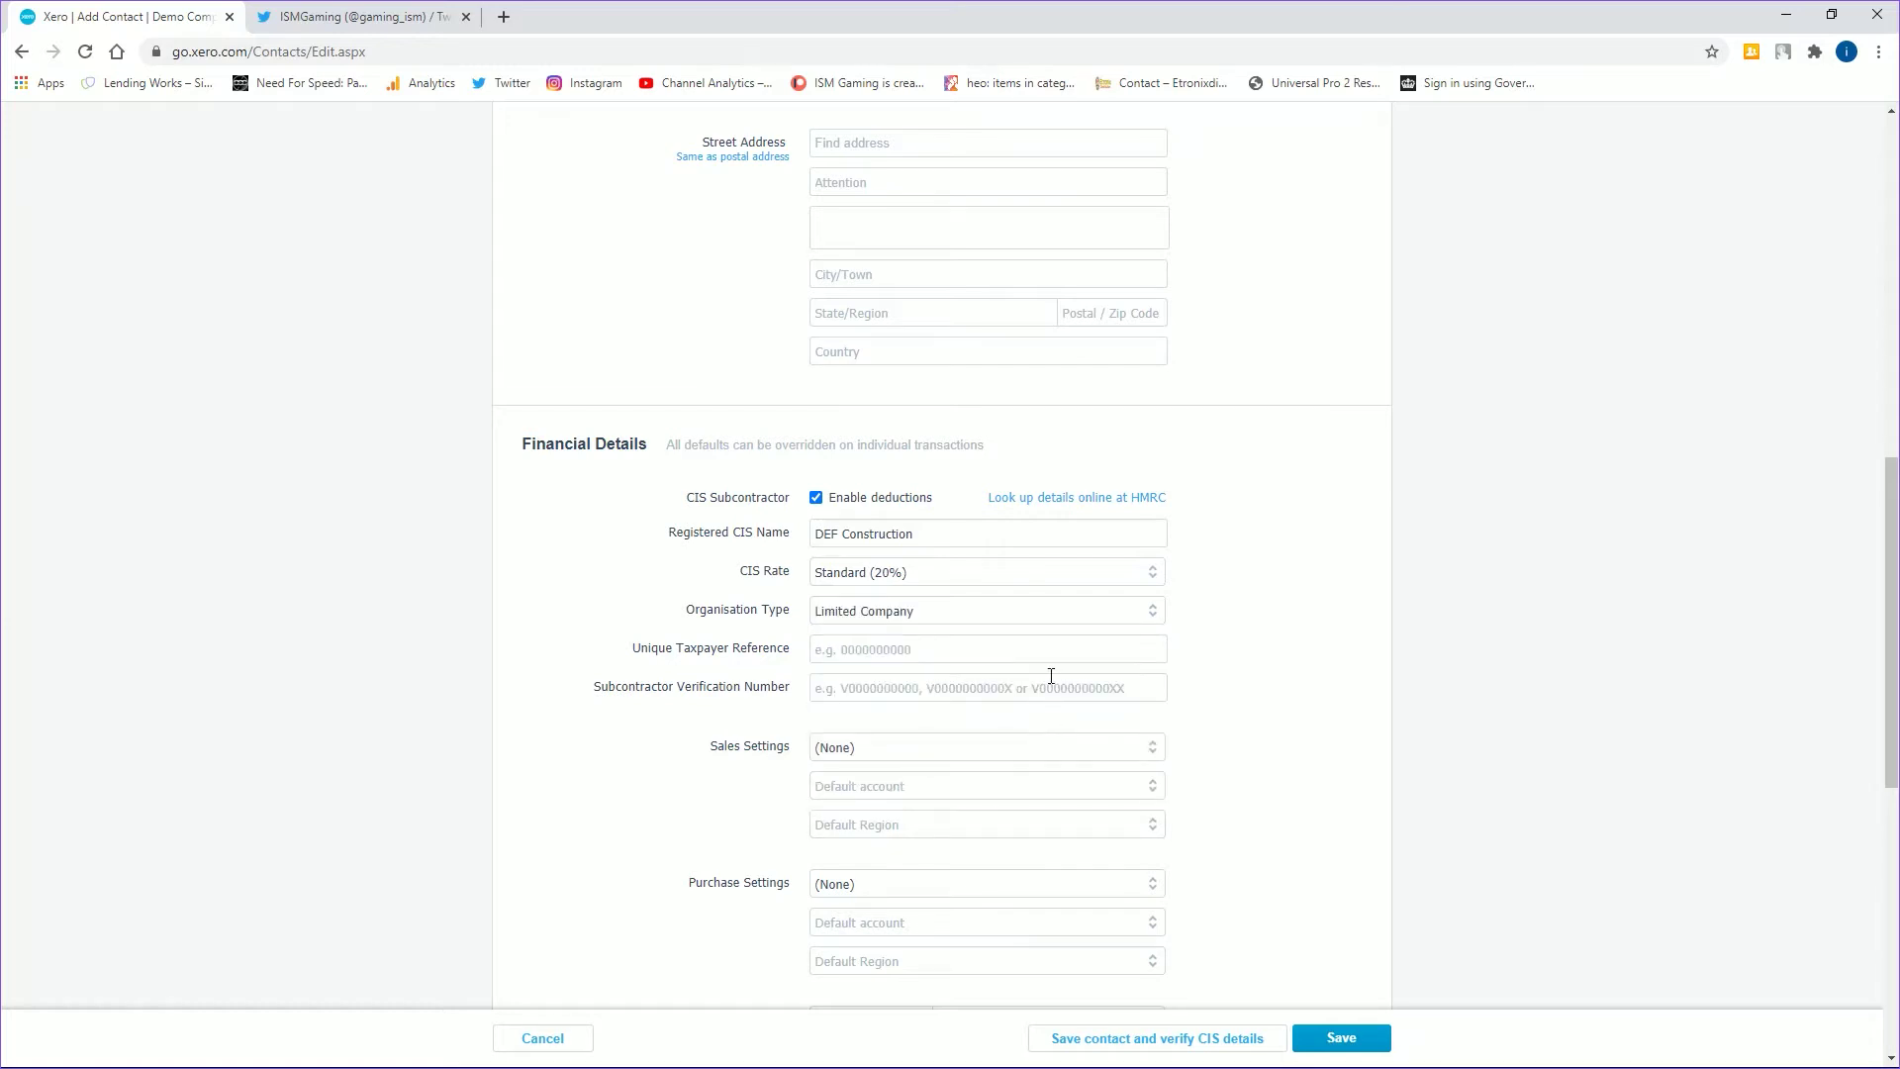
text(12345617890)
- Make DEF Construction's purchases Tax exclusive with default account 321 - CIS Labour Expense
click(1152, 887)
scroll(1152, 889, down, 2)
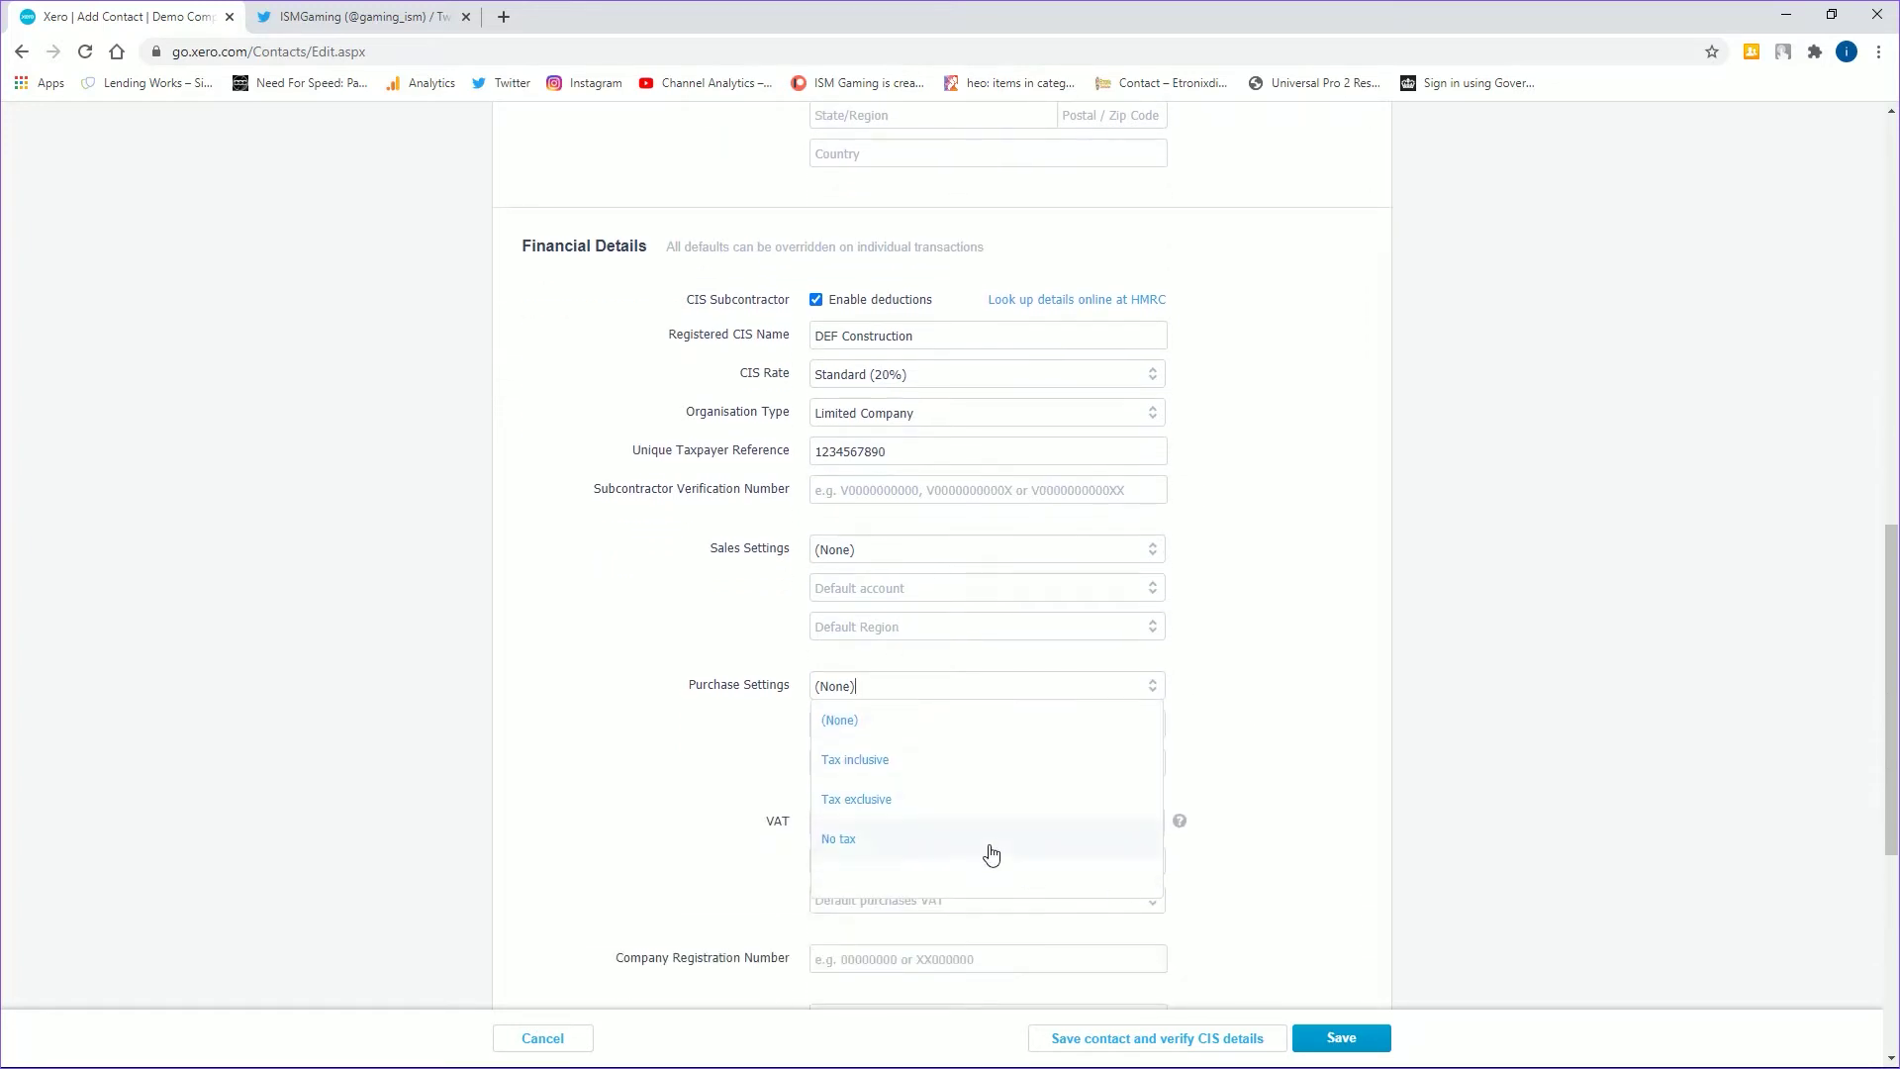
click(899, 798)
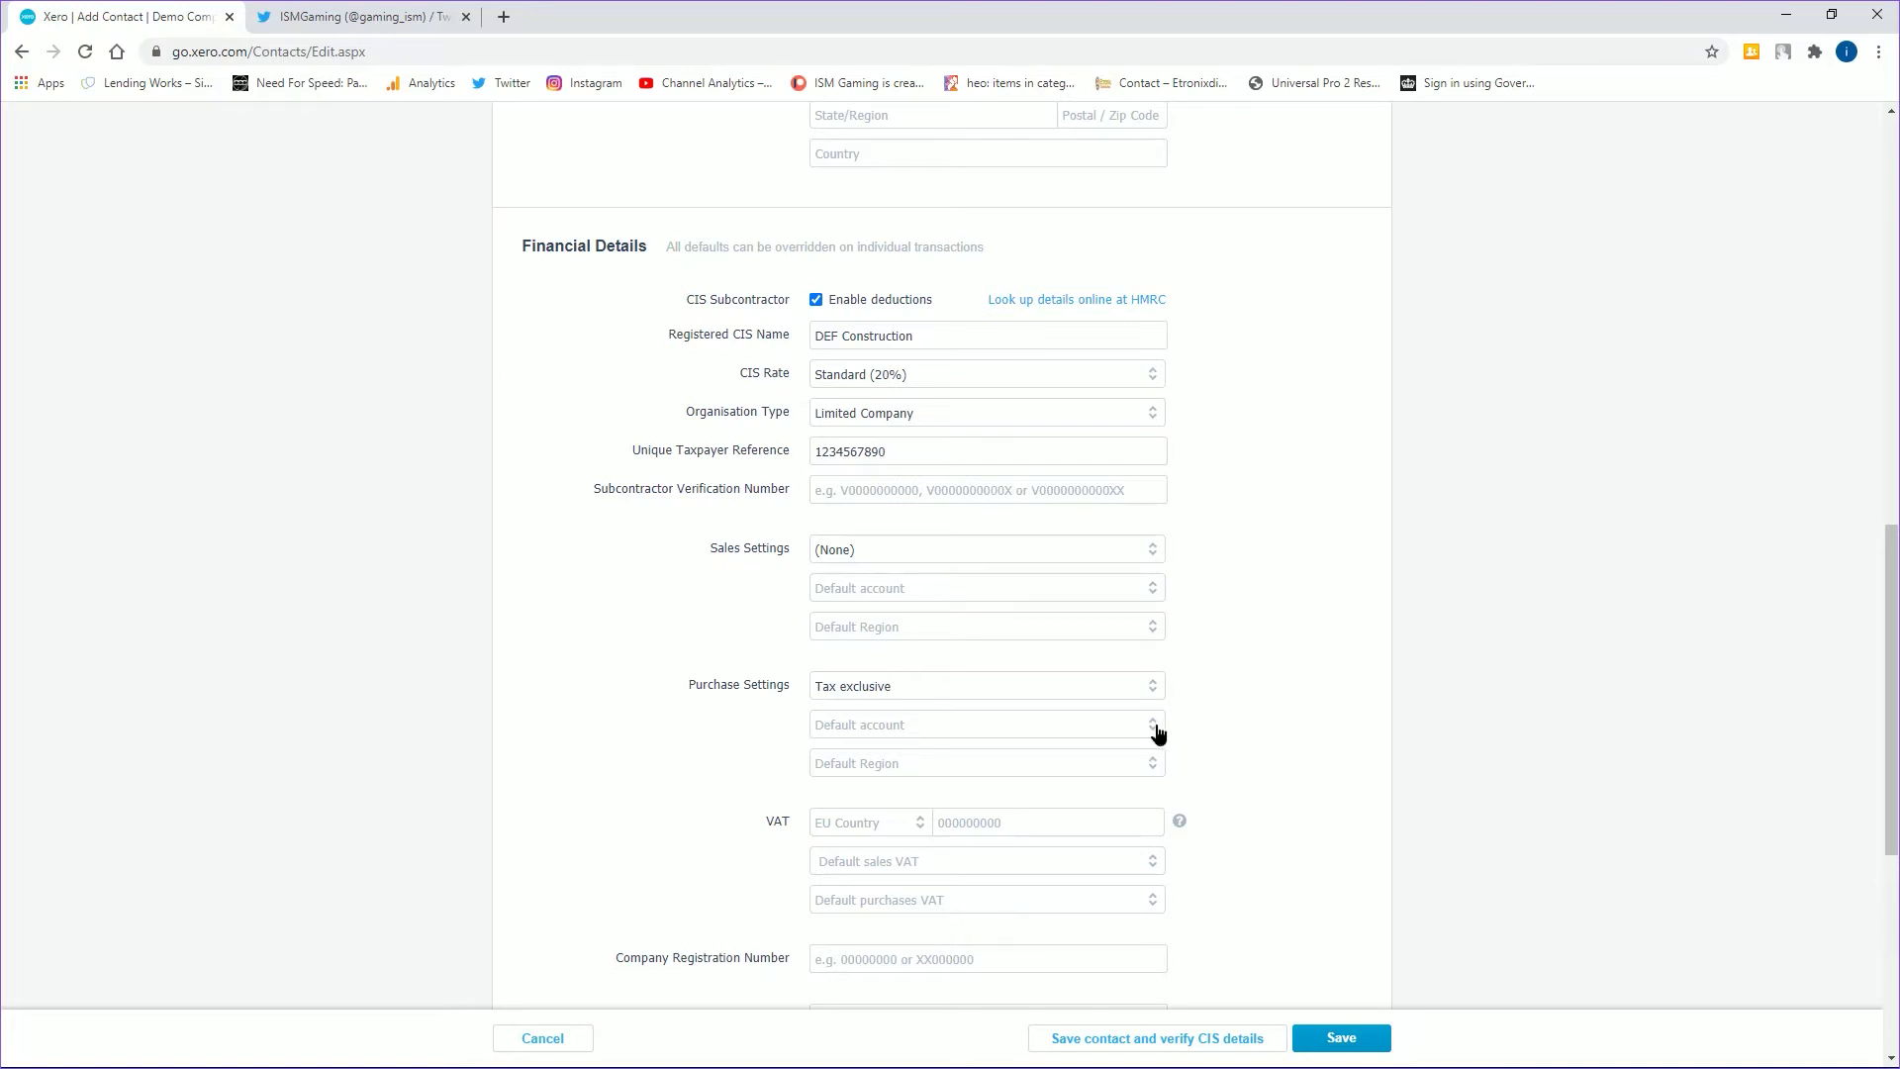
click(1158, 734)
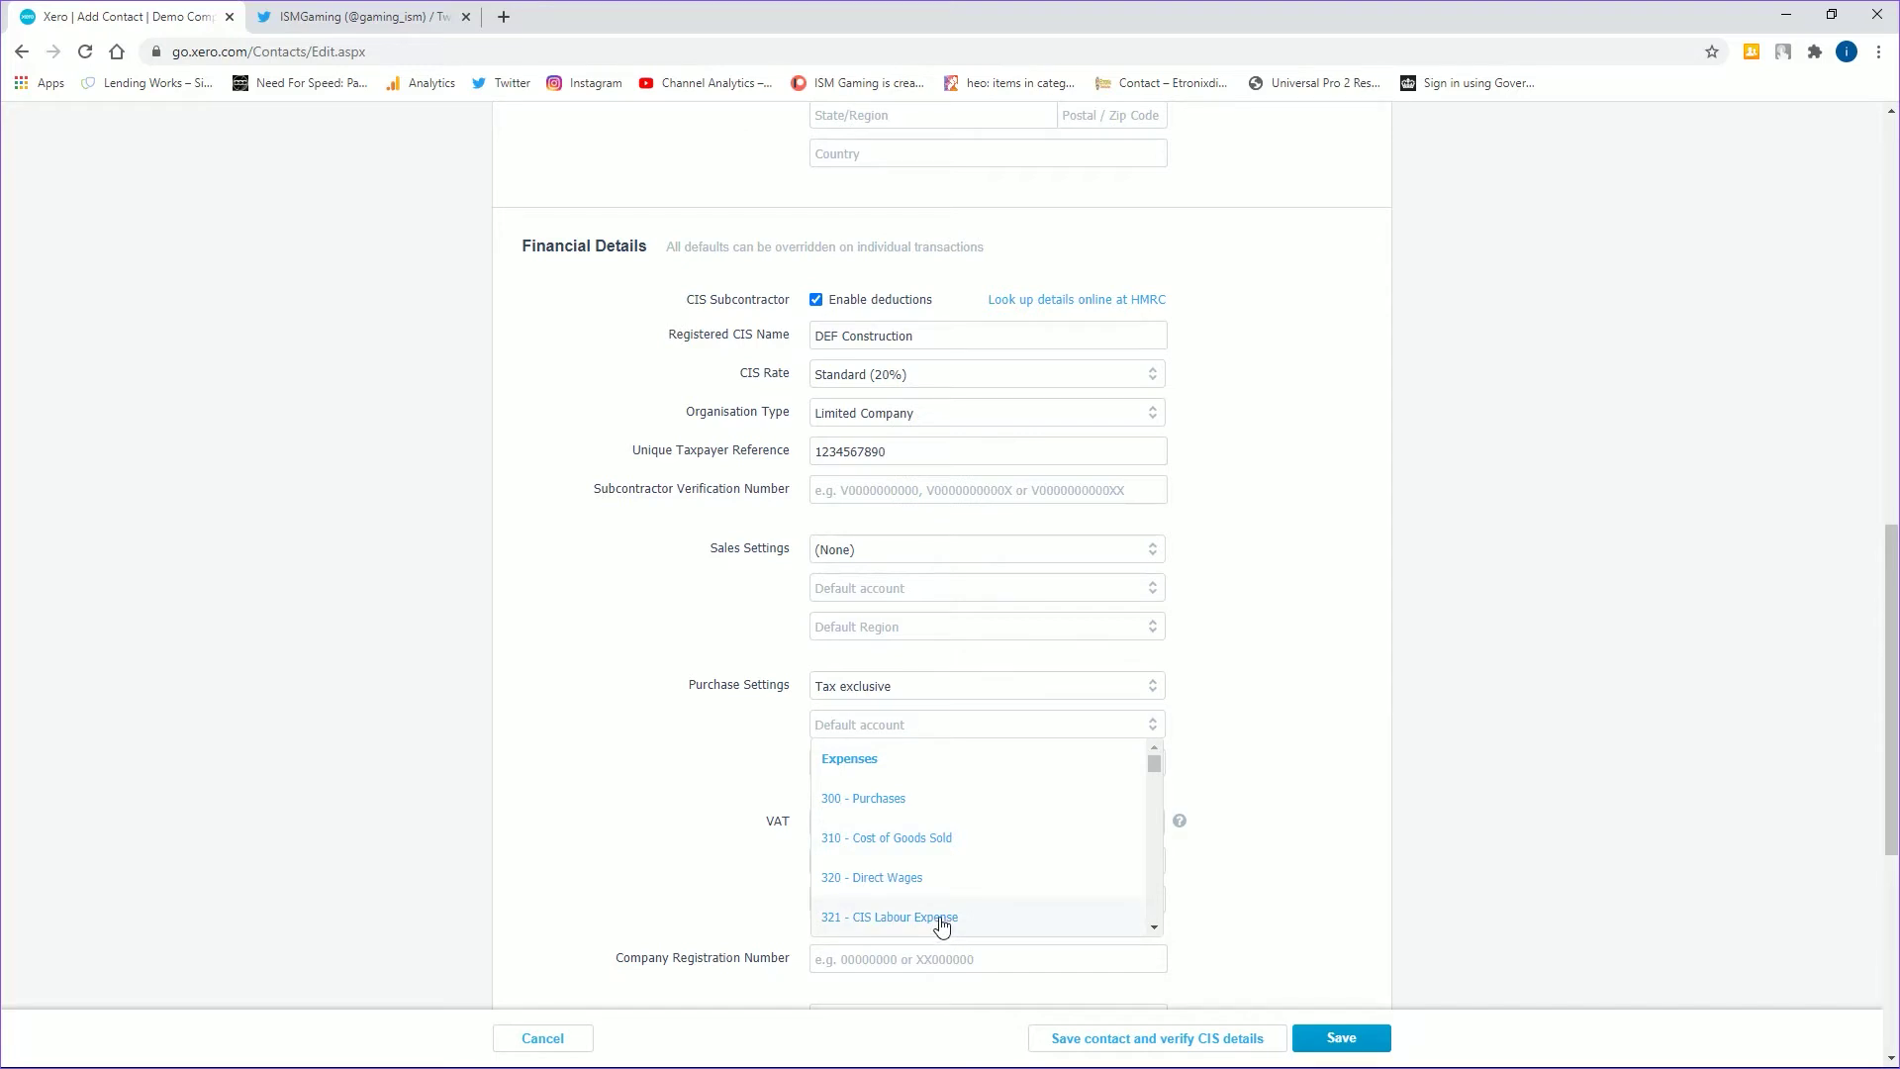
click(942, 918)
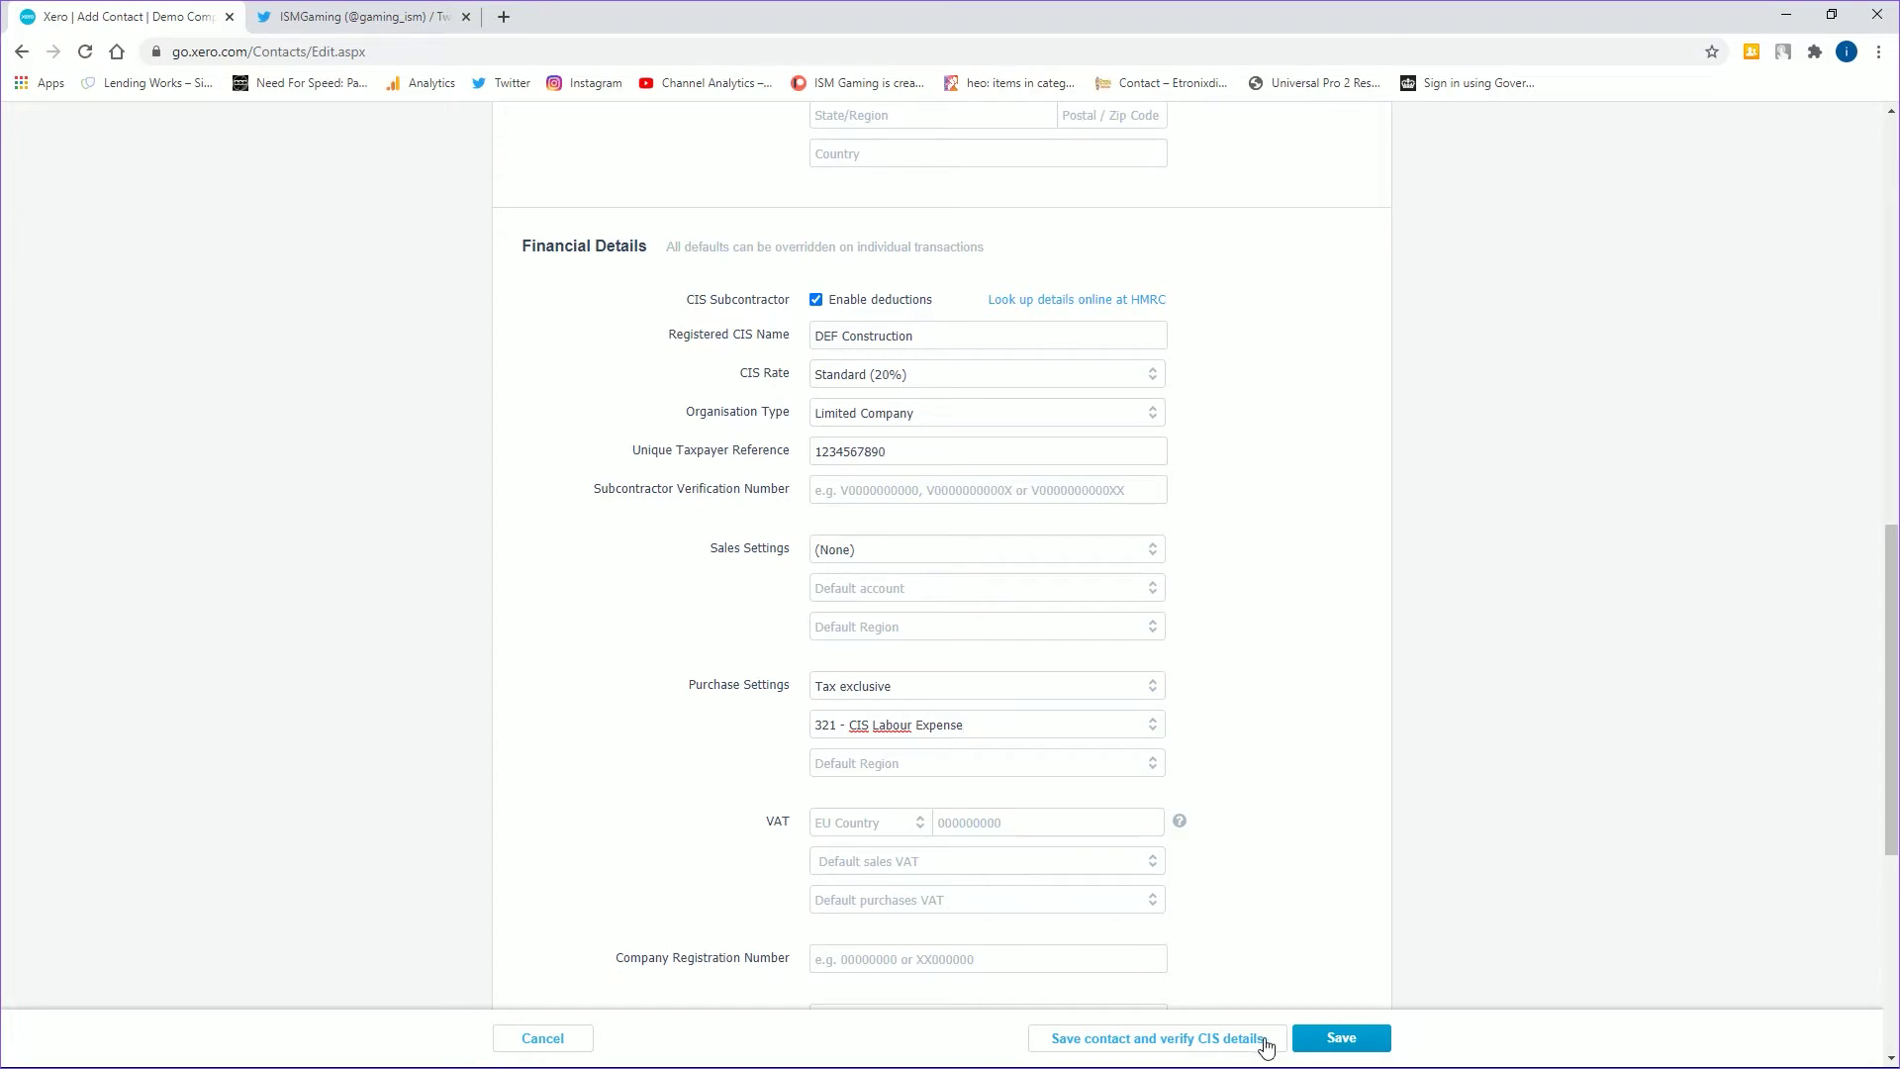
- Add company registration number 12345678 after the failed save, then save the DEF Construction contact
click(1304, 1043)
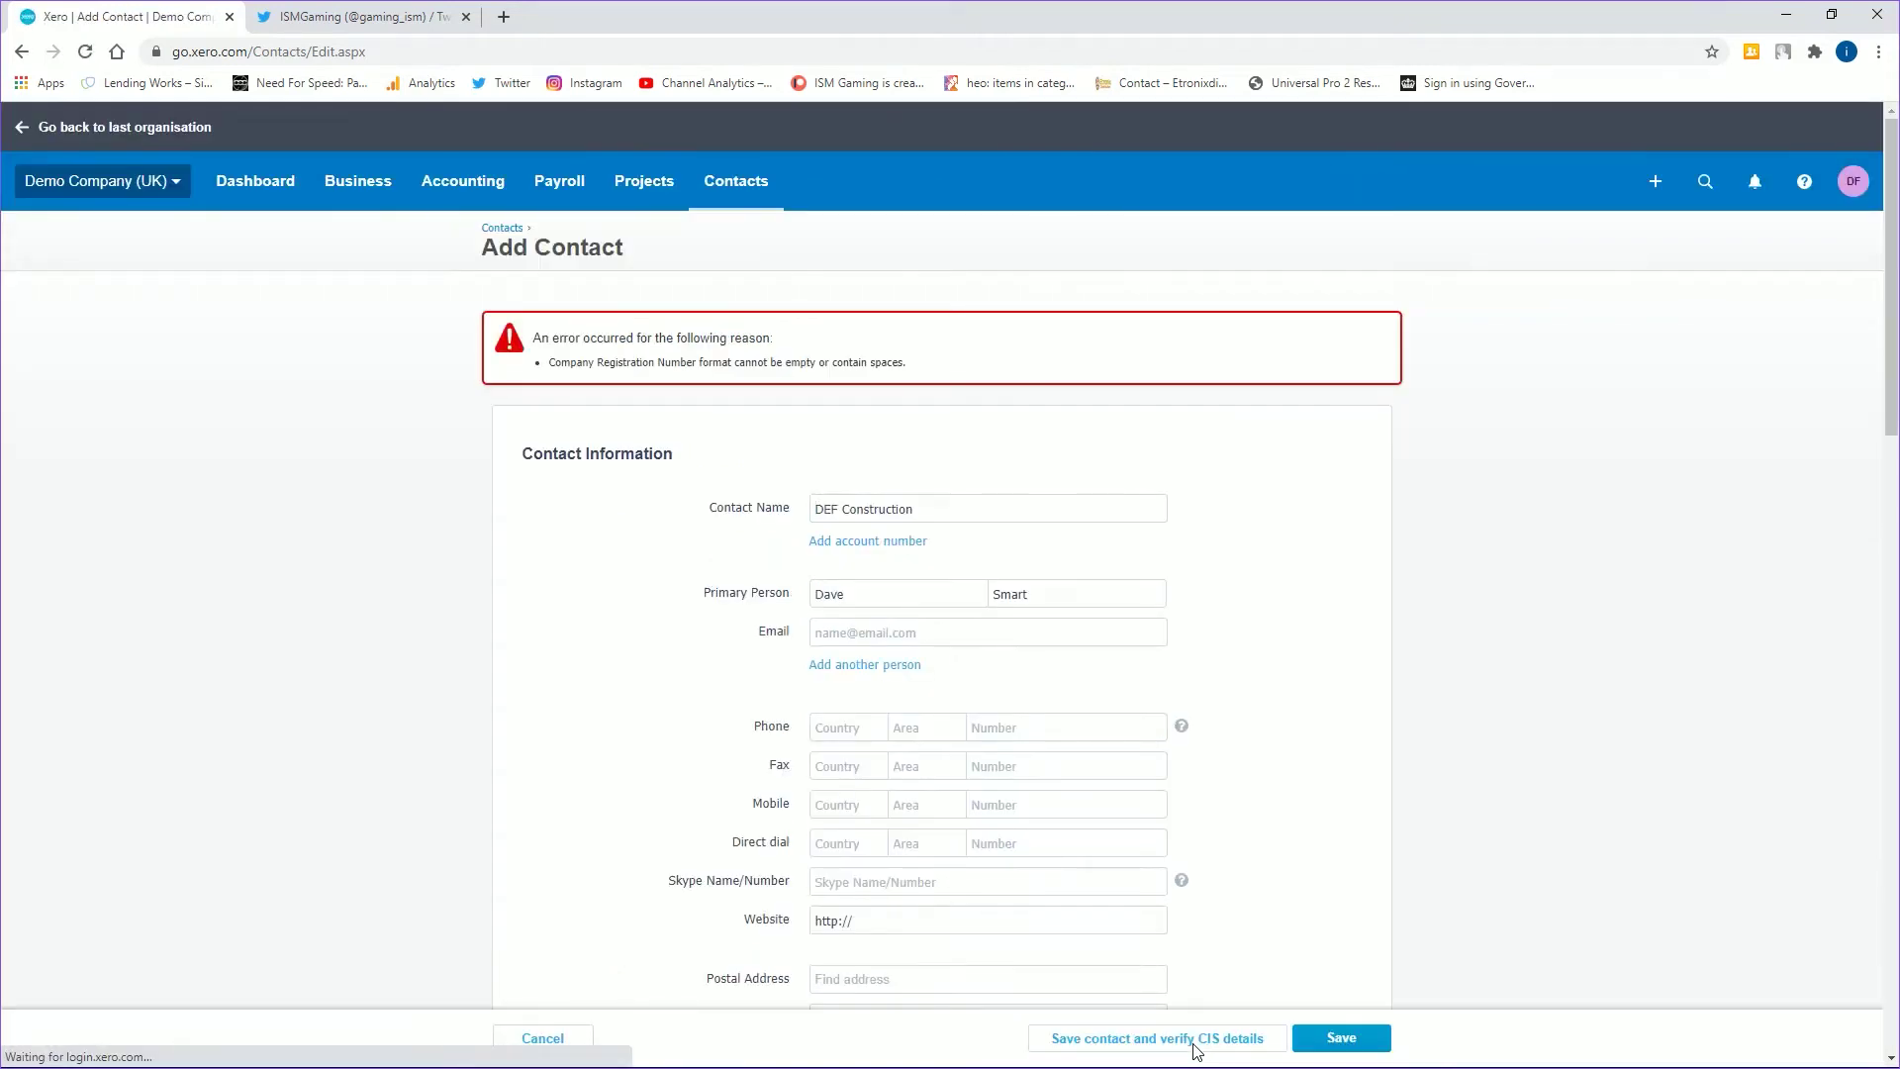
scroll(1034, 879, down, 2)
scroll(917, 798, down, 14)
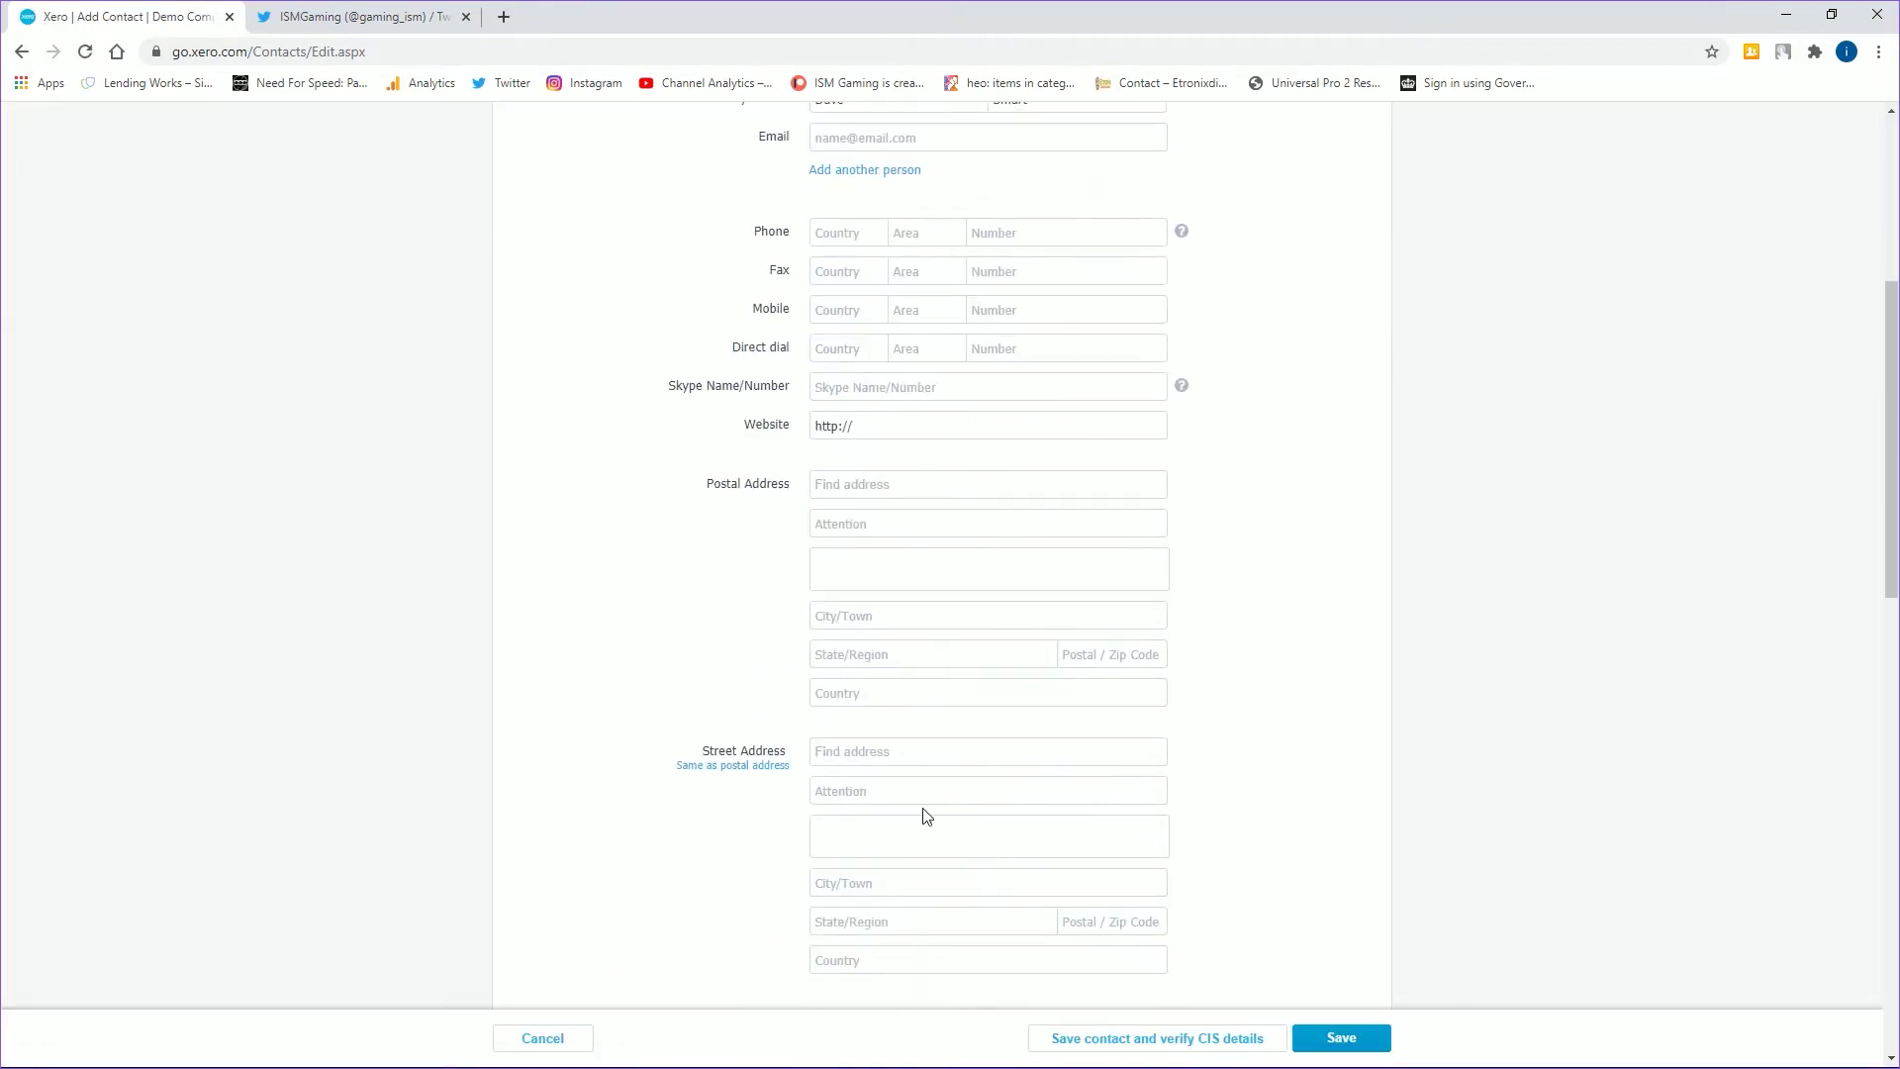
click(901, 676)
text(12345678)
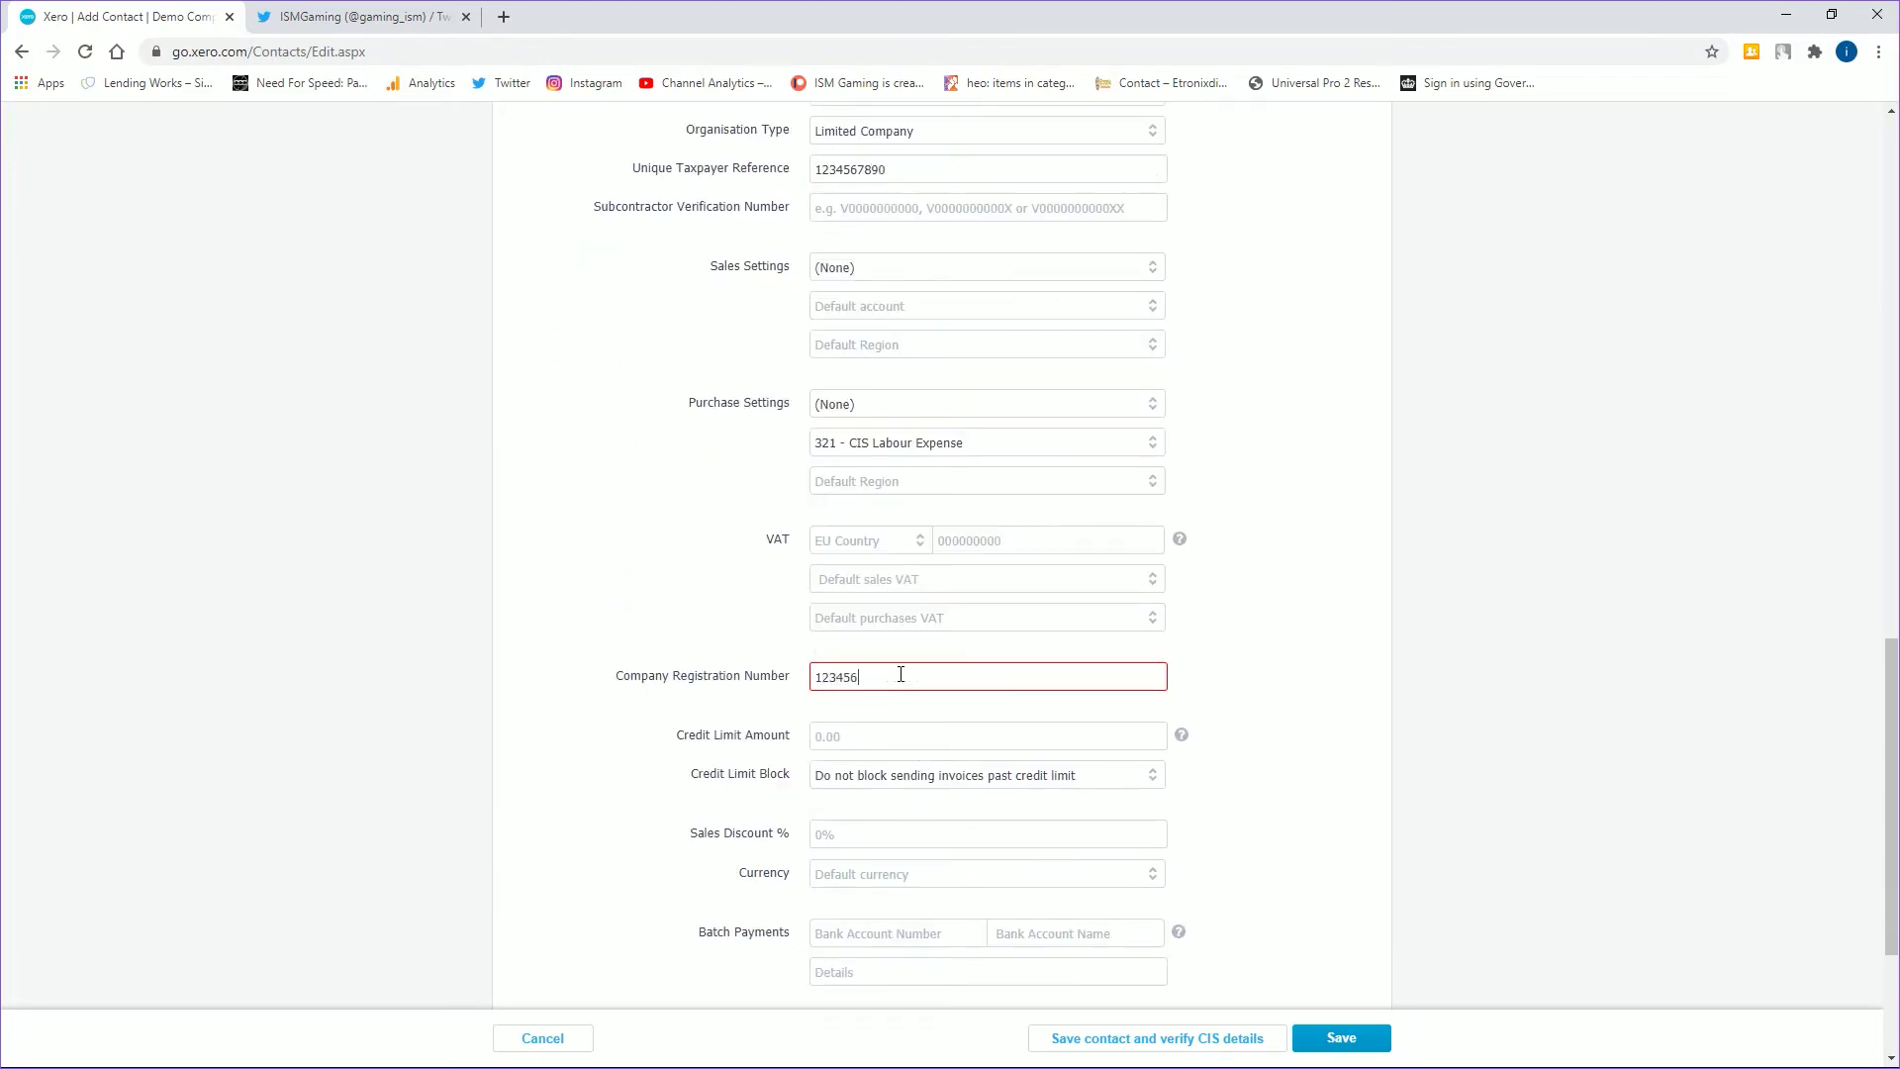
click(1342, 1037)
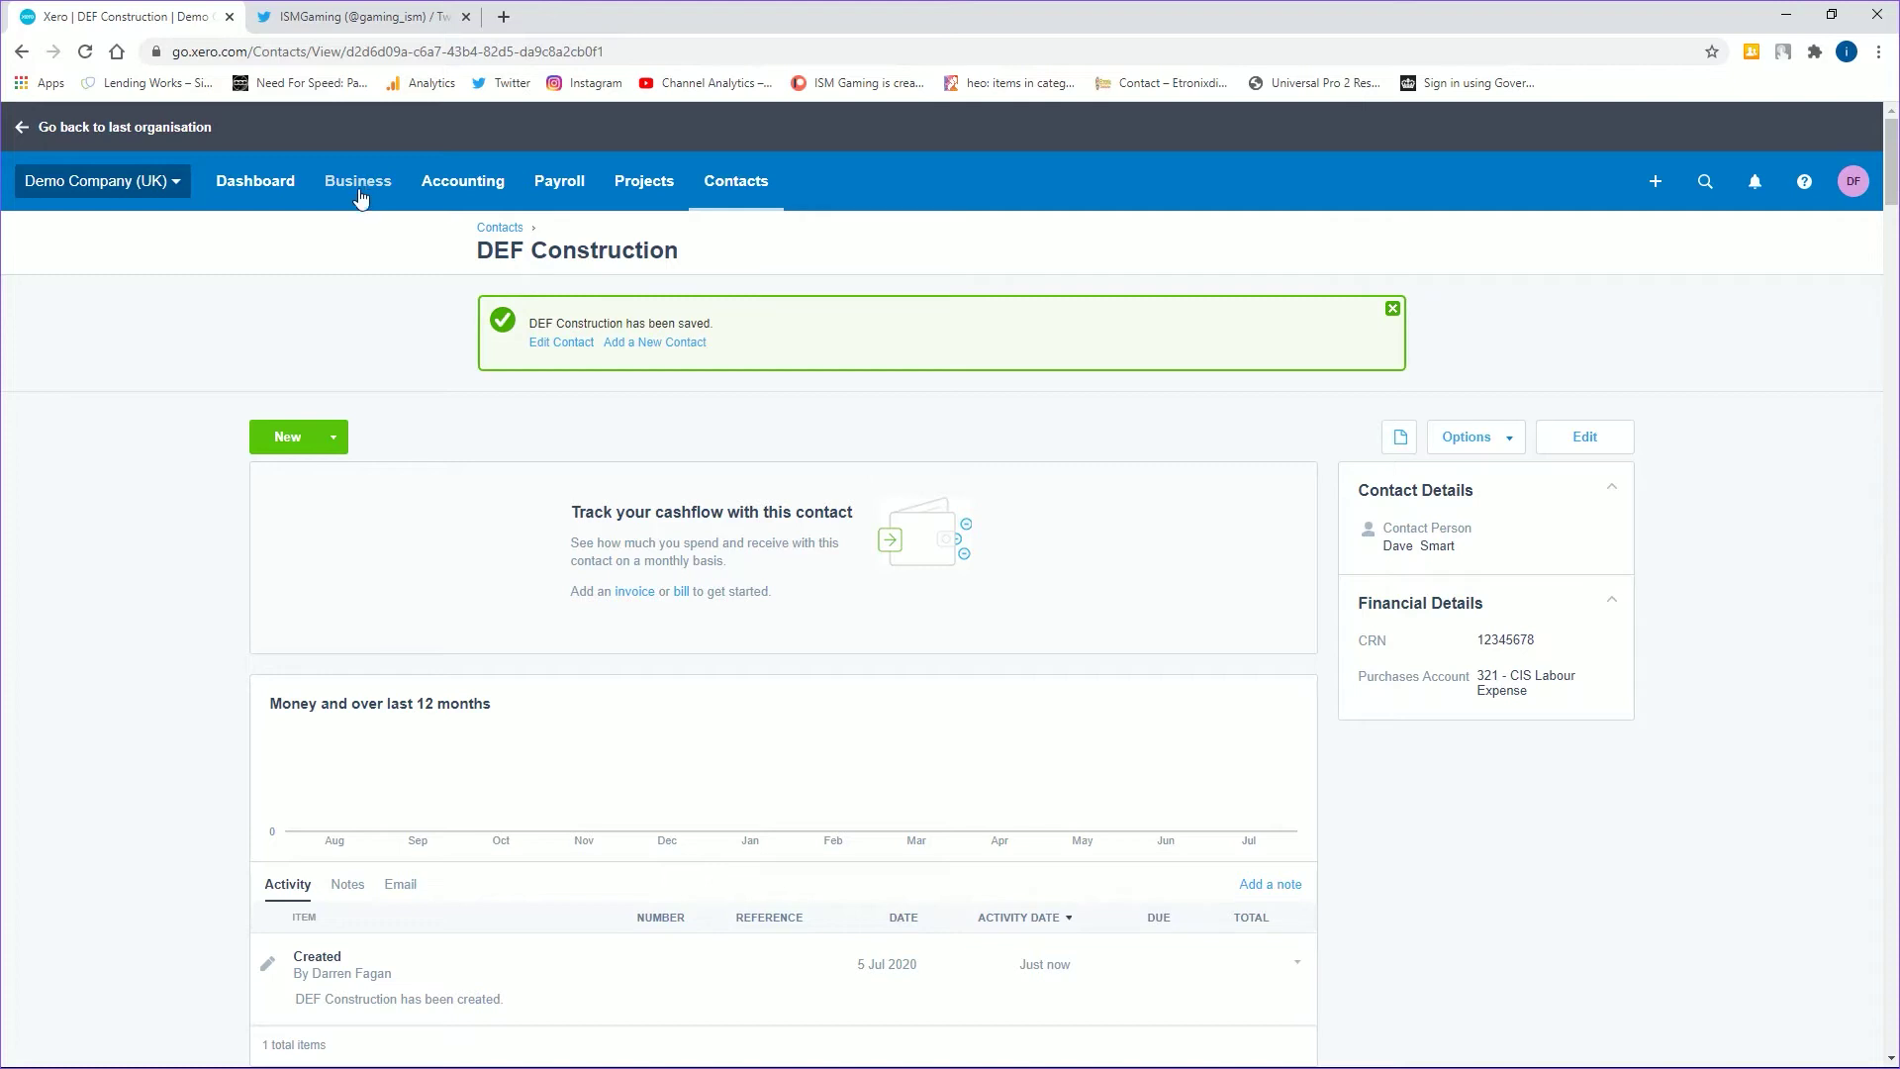
- Create a new DEF Construction bill with a '5 days labour' line, quantity 5 at 200.00
click(256, 184)
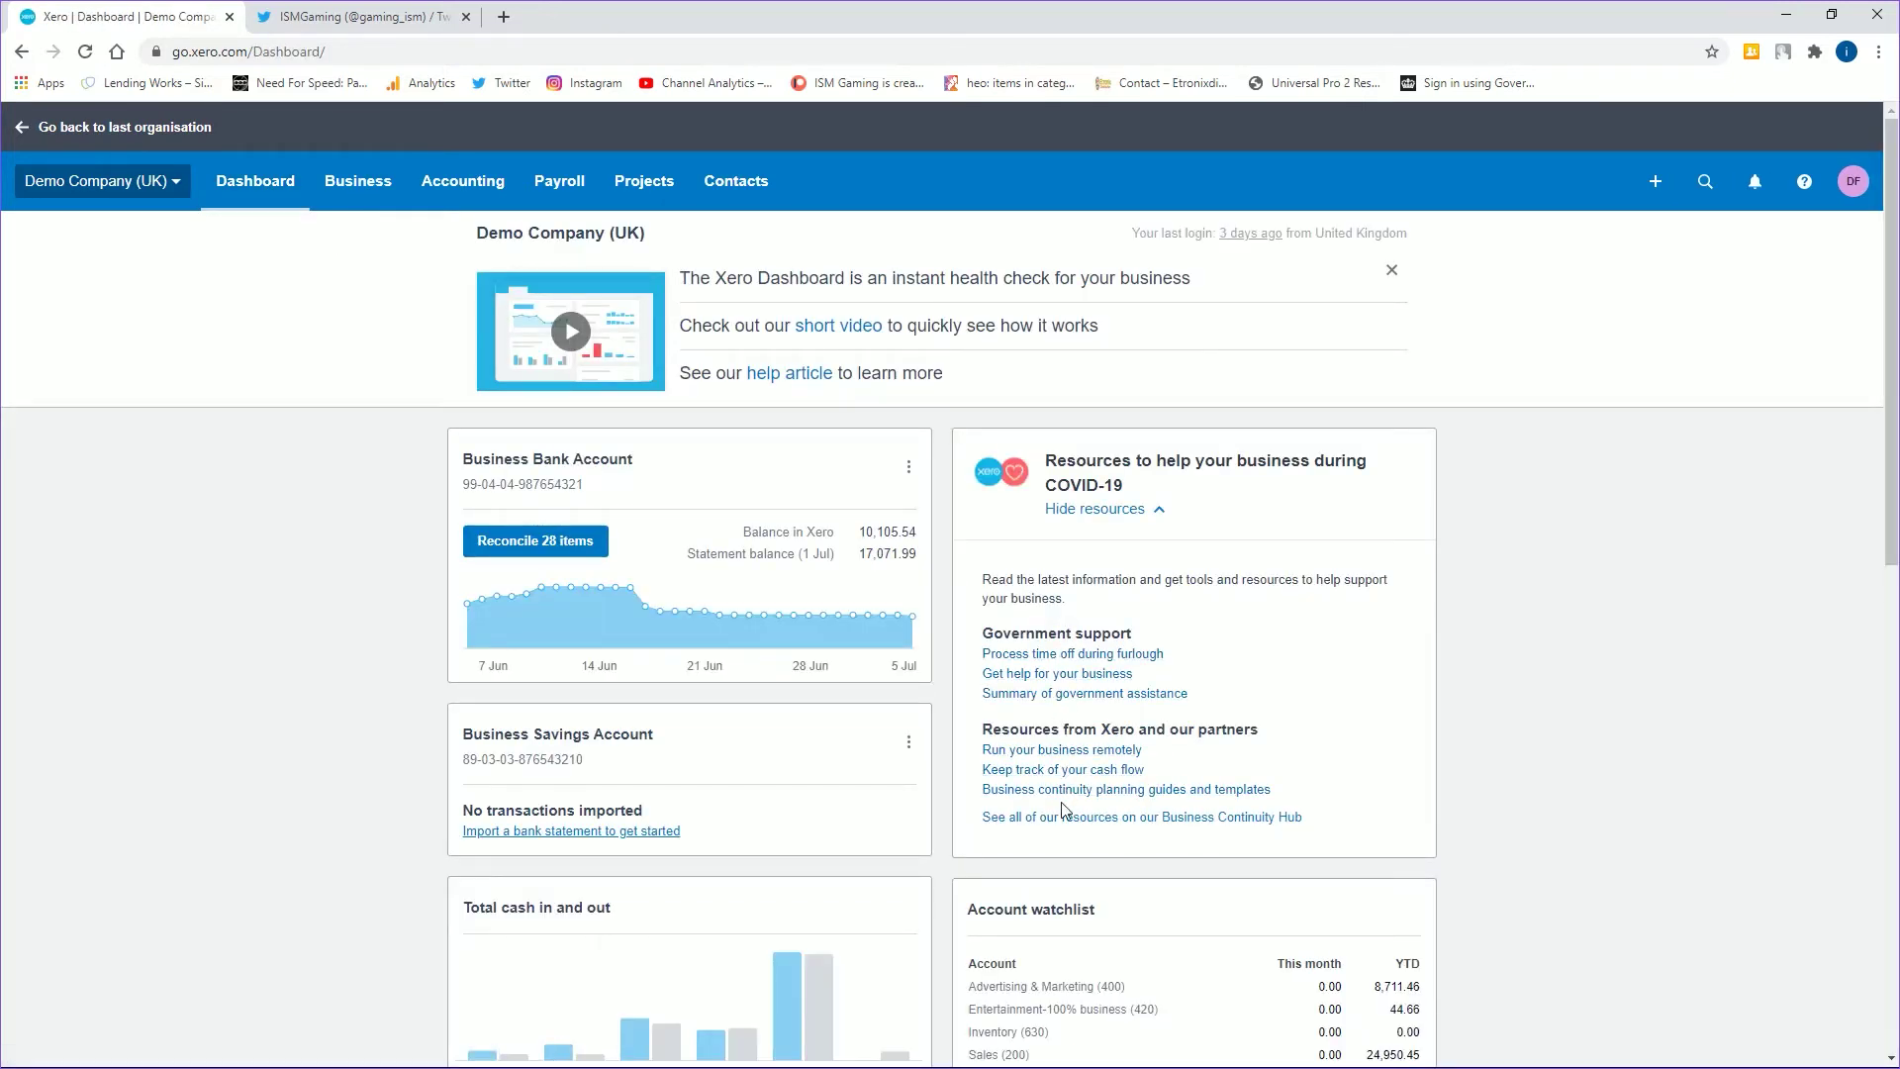
scroll(1064, 809, down, 9)
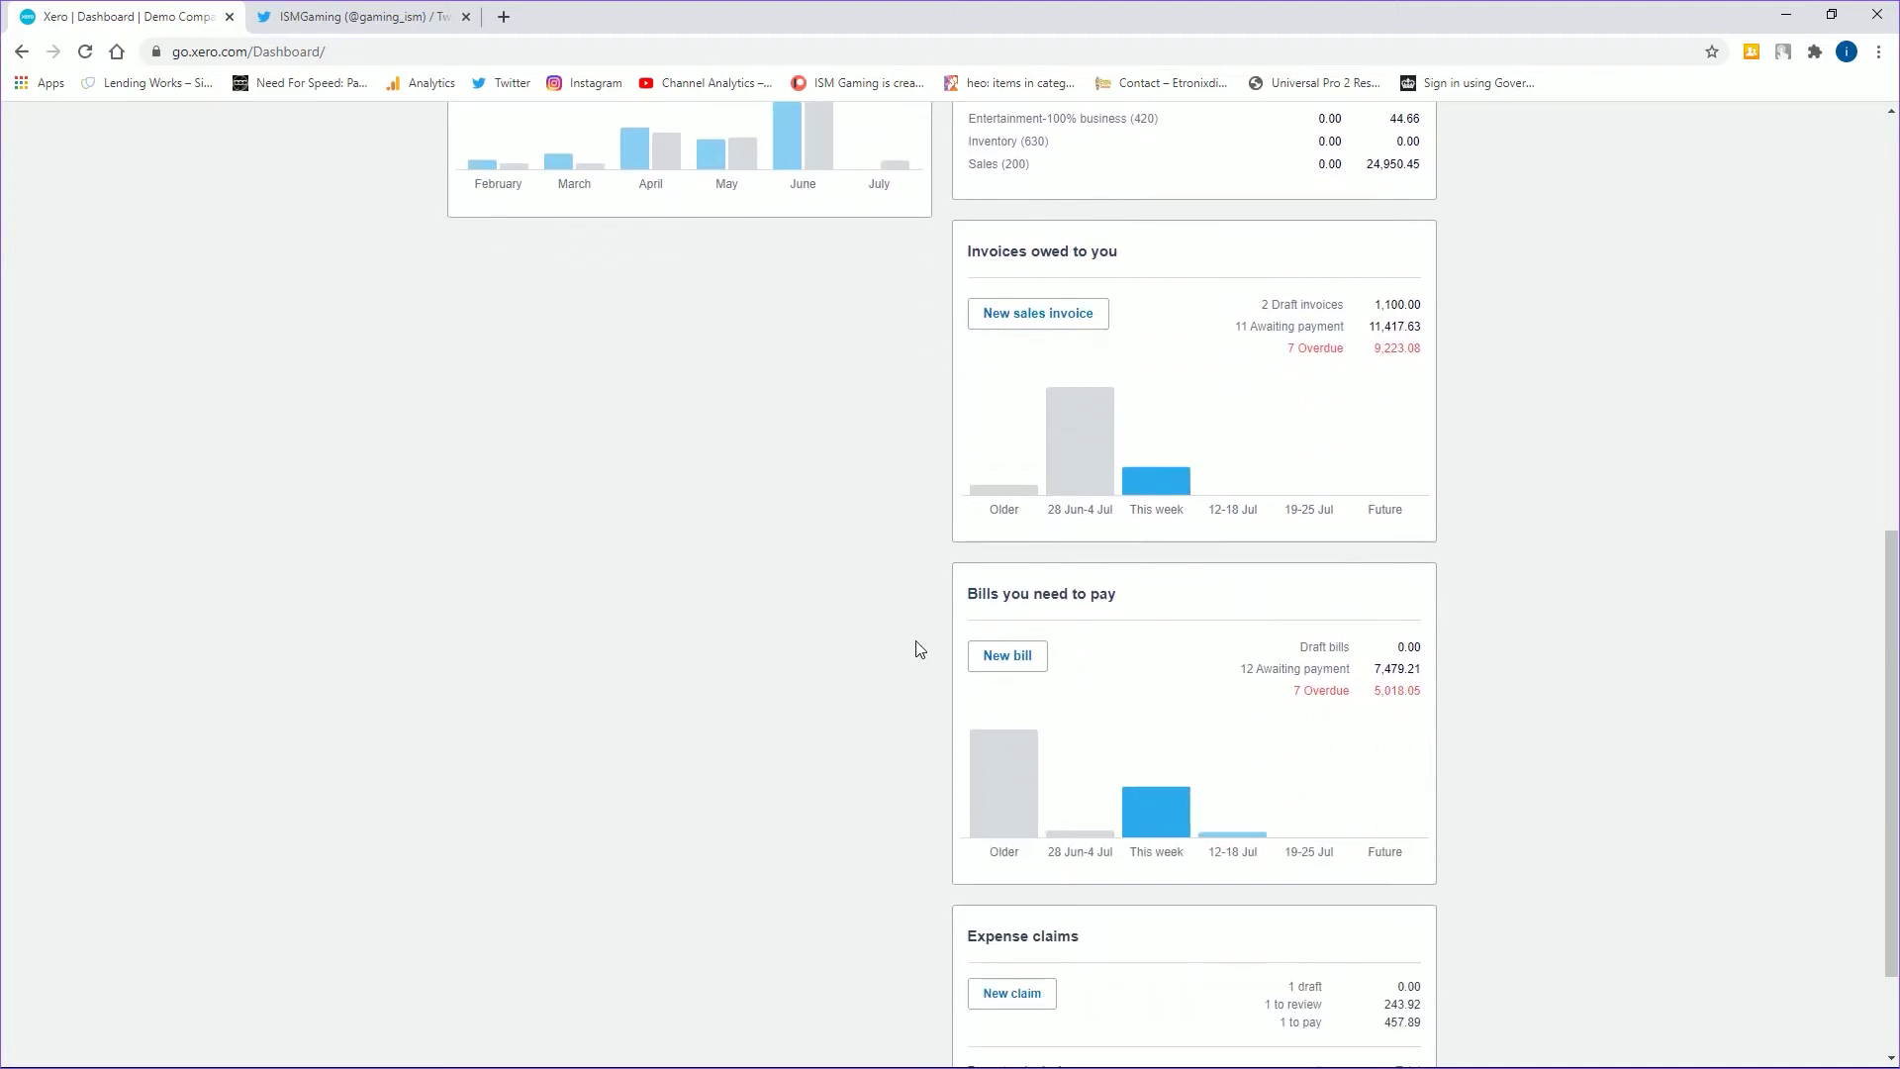
click(990, 659)
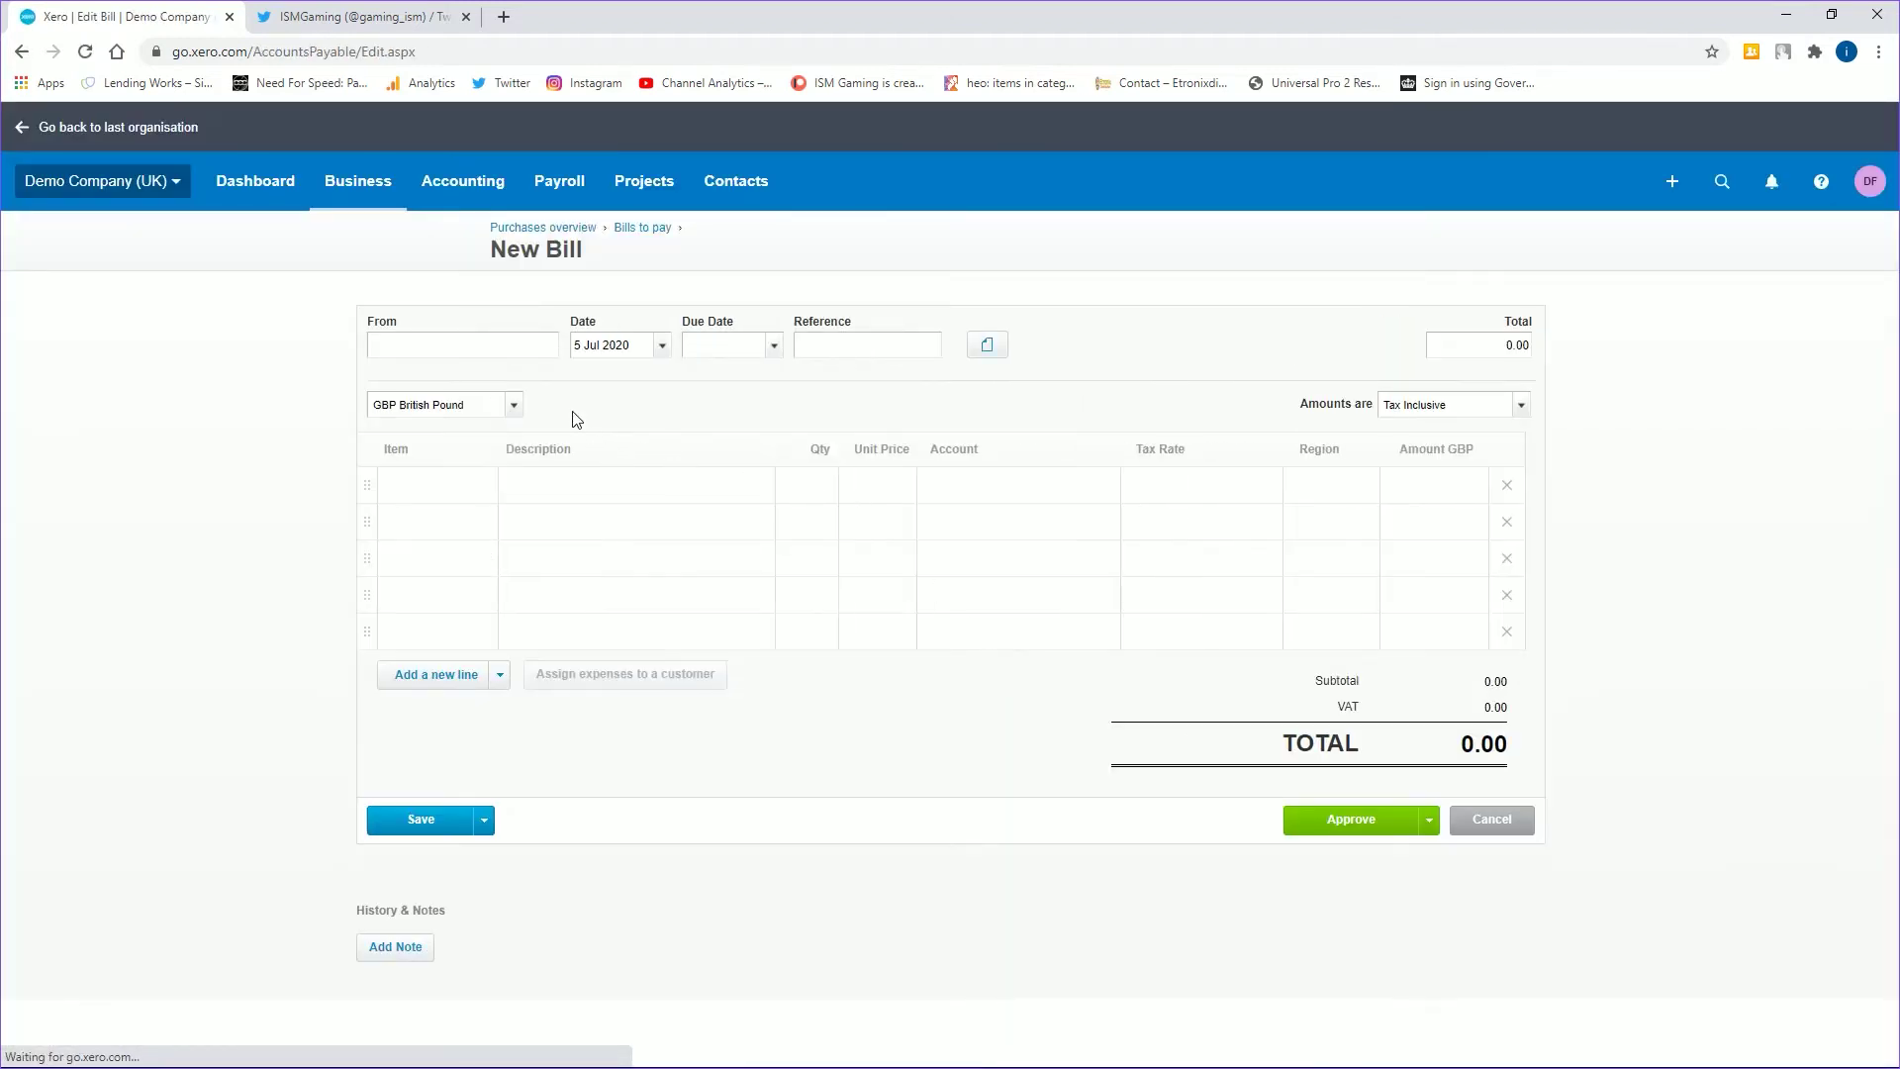
text(def)
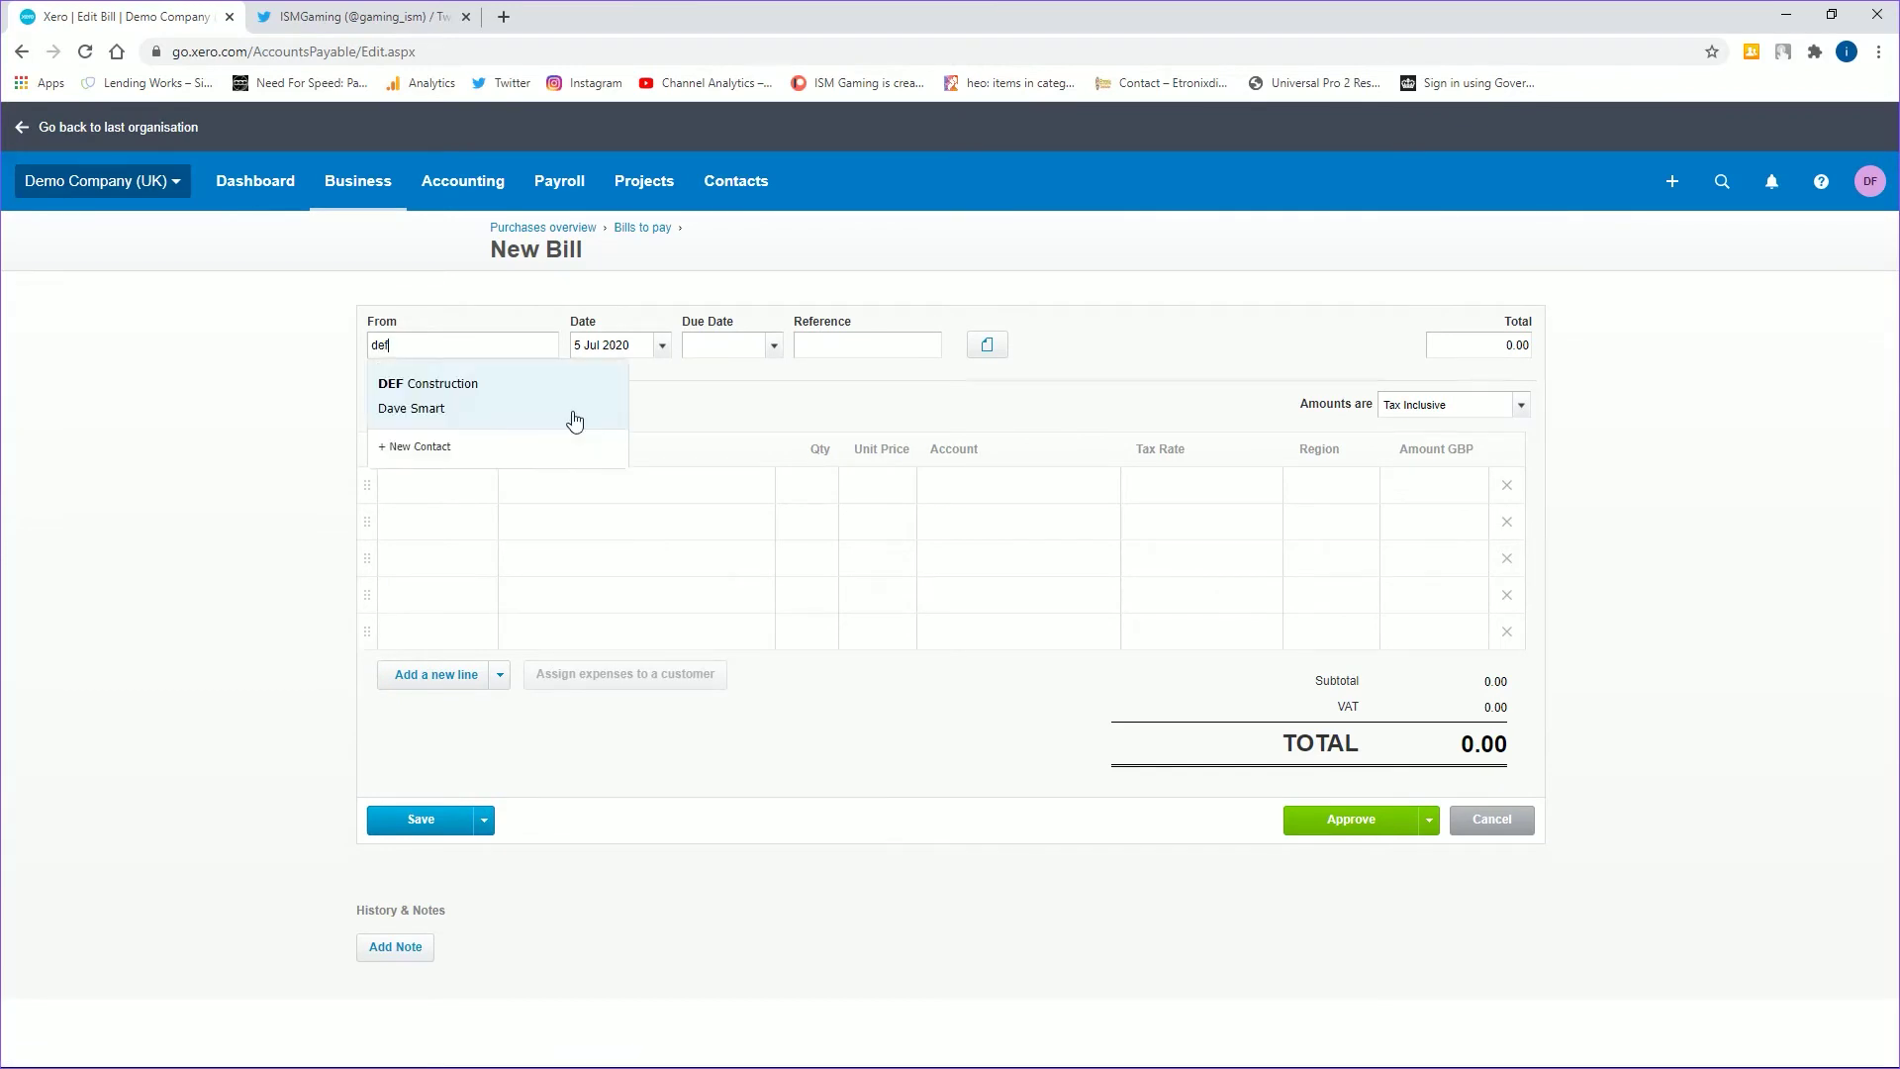
key(Tab)
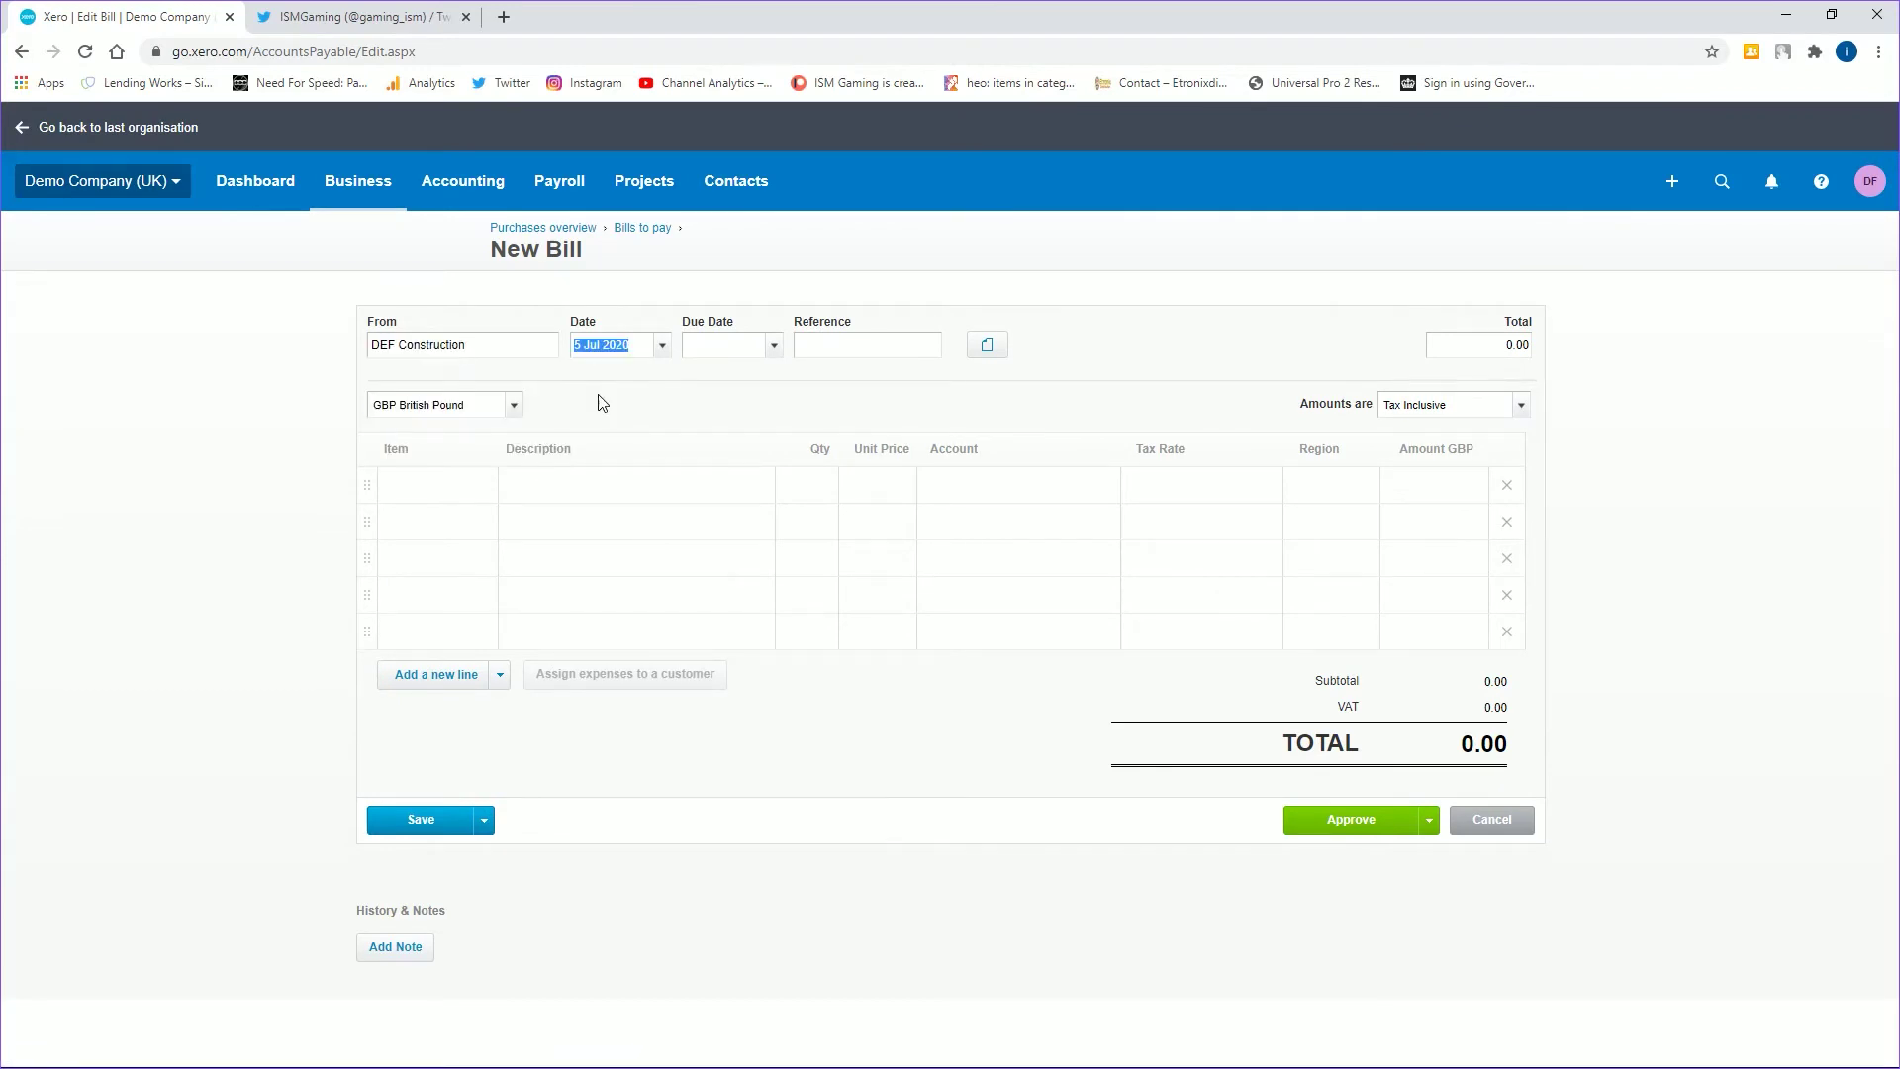
key(Tab)
key(Tab)
key(Tab)
key(Tab)
key(Tab)
key(Tab)
key(Tab)
text(5 days)
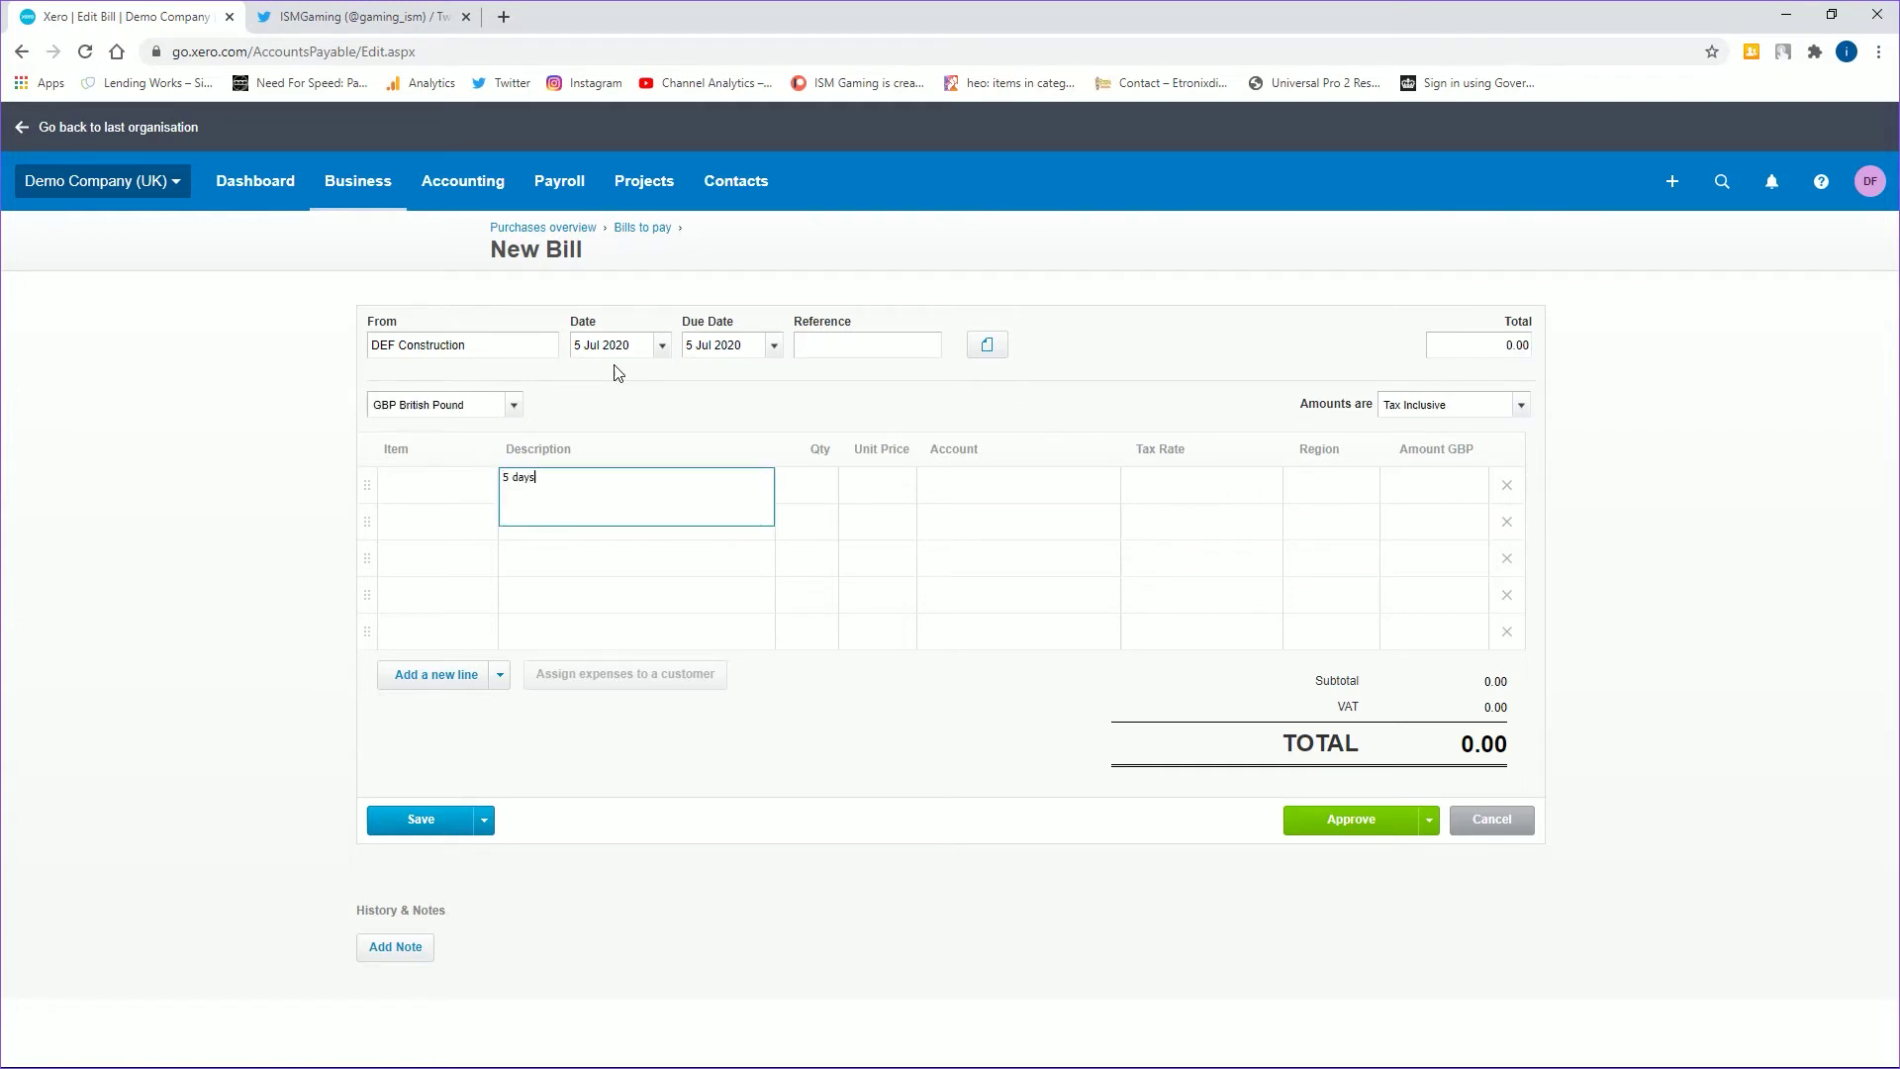
text( labour)
key(Tab)
key(Tab)
text(200)
key(Tab)
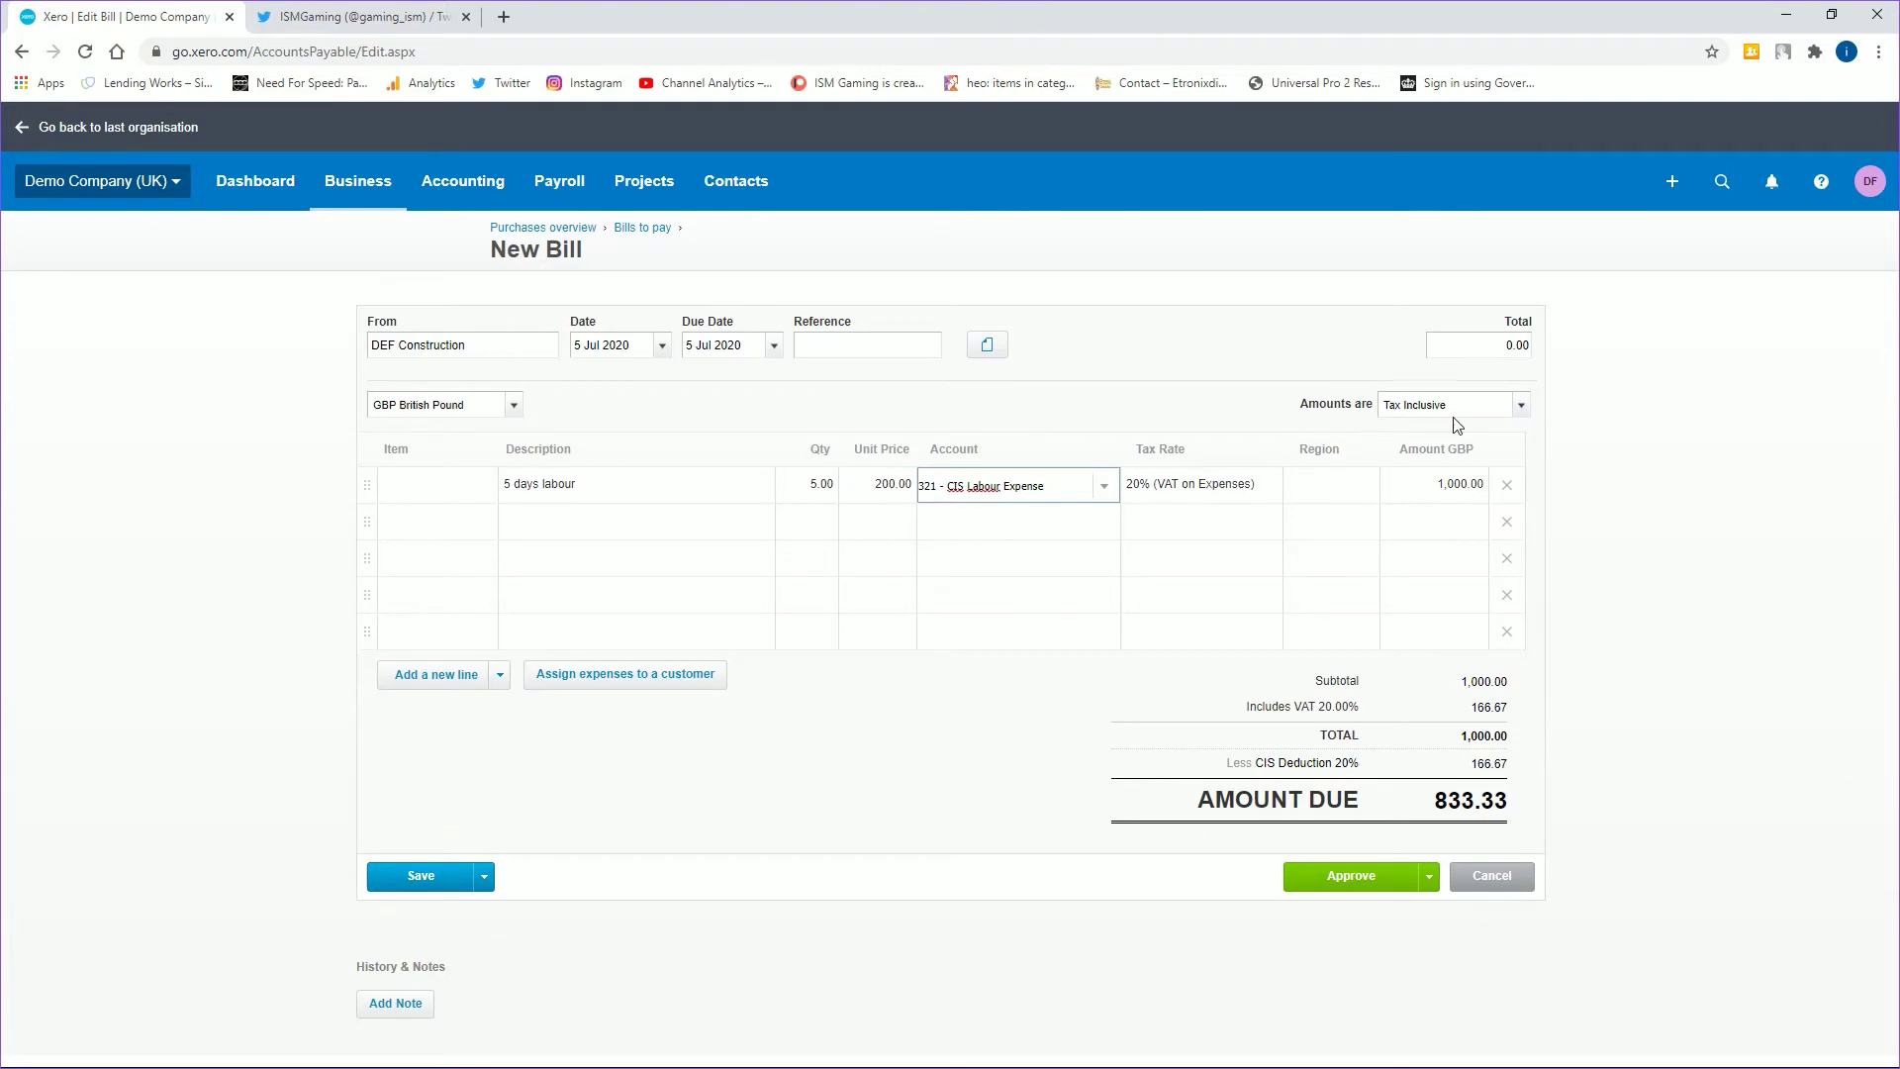
- Switch the bill's amounts to Tax Exclusive, bringing the amount due to 1,000.00
click(1525, 408)
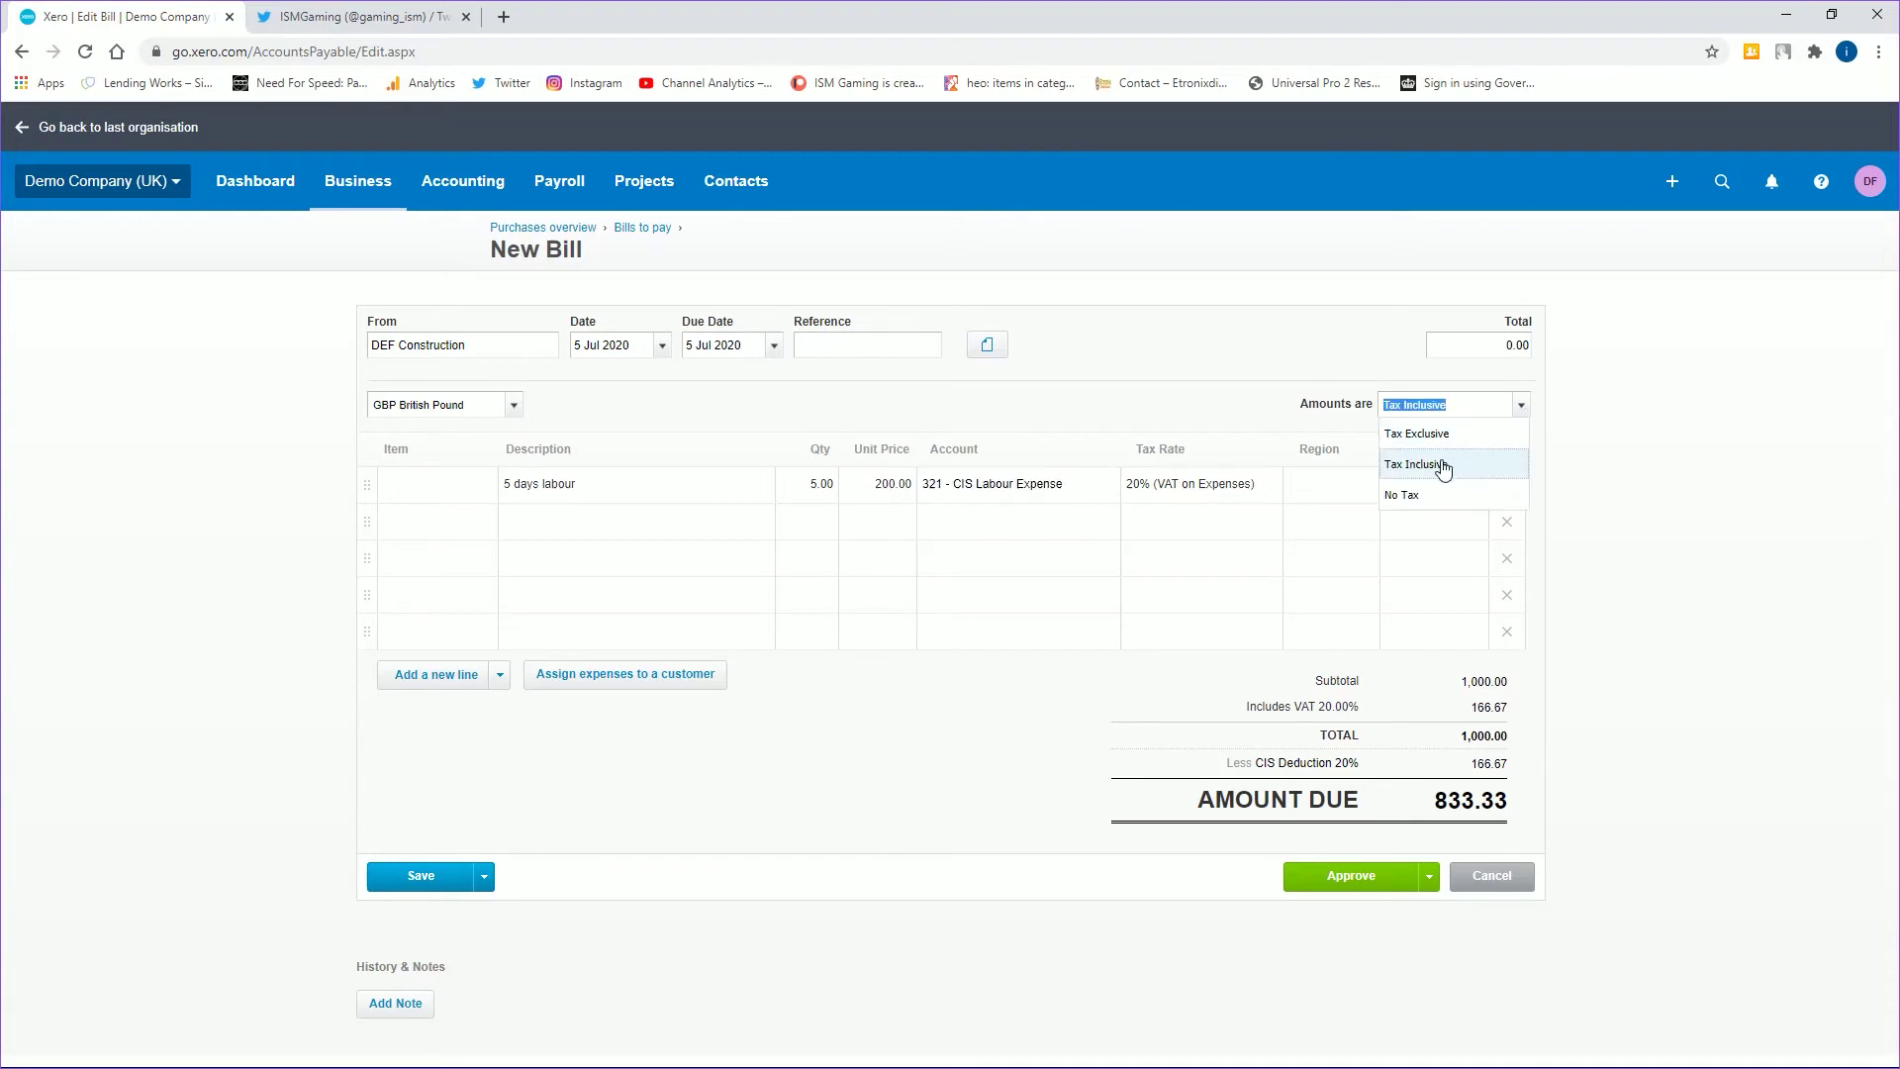
click(1443, 467)
click(1522, 405)
click(1437, 435)
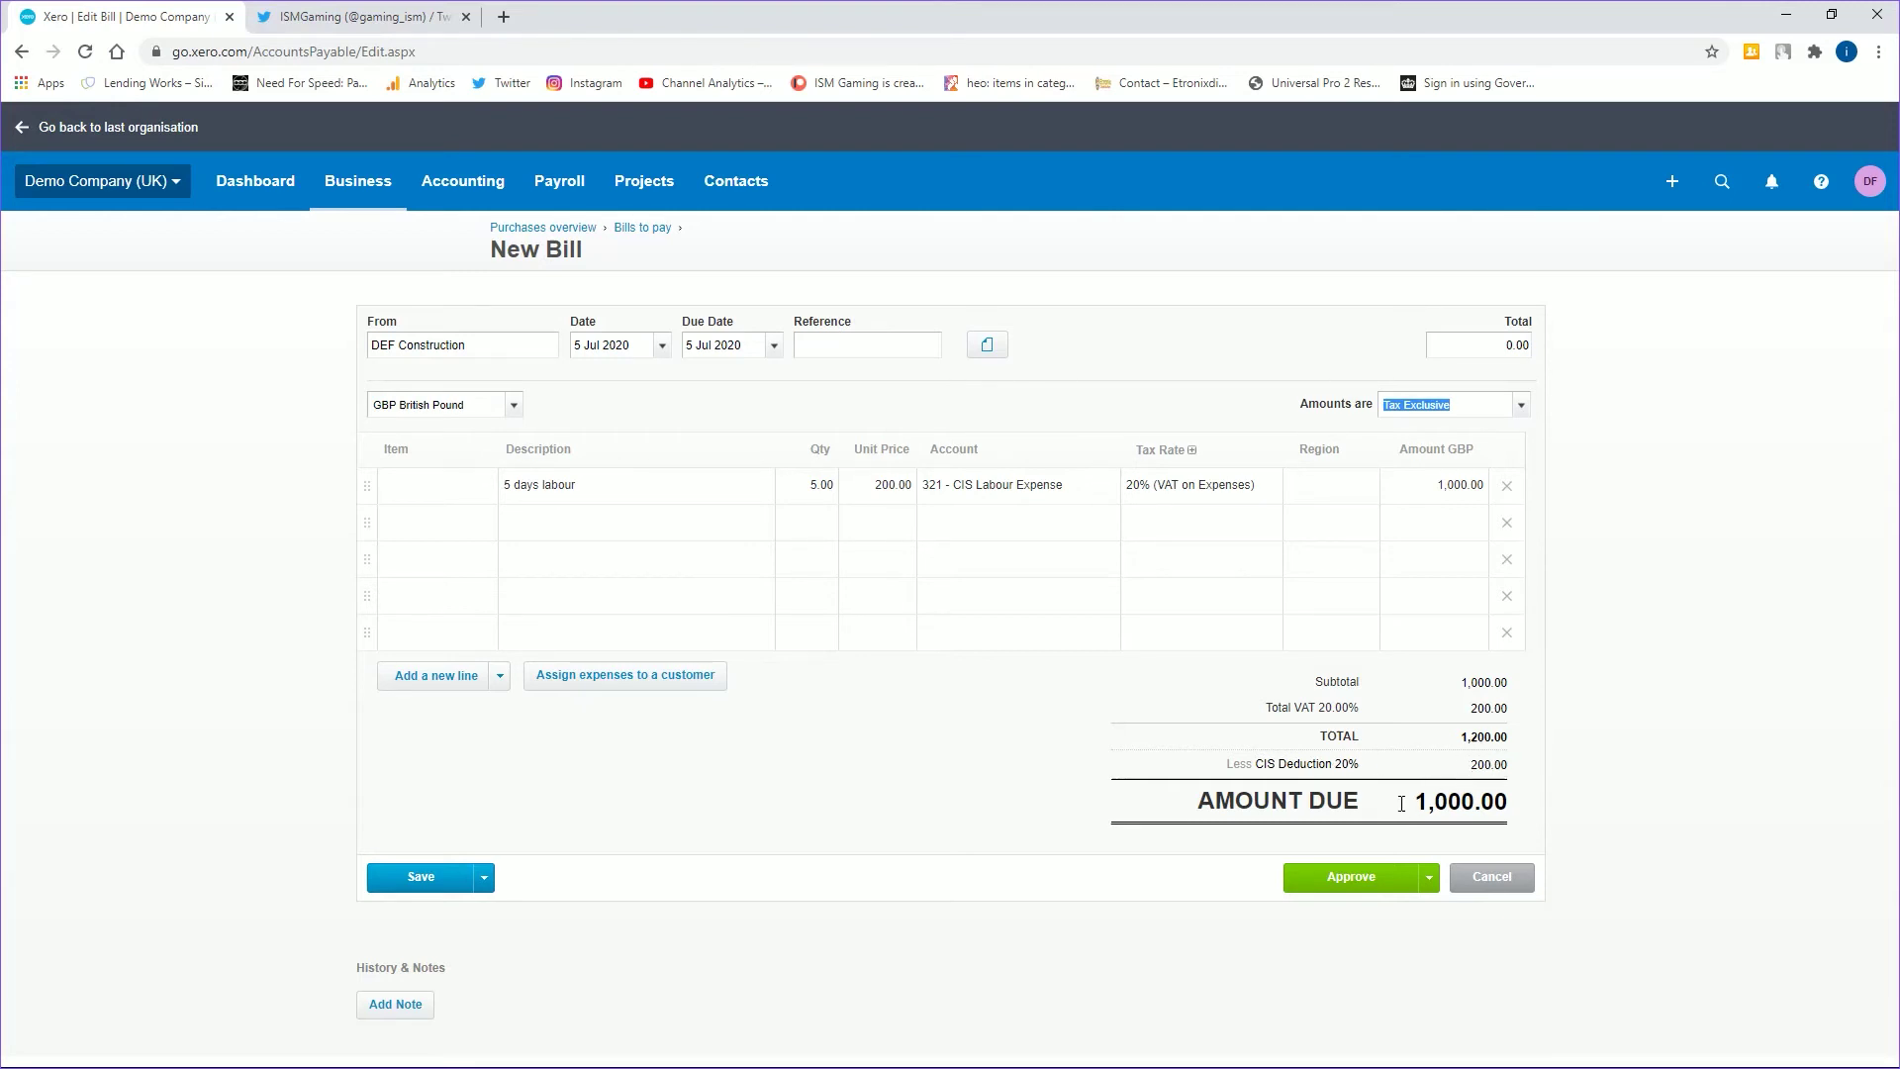
drag(1415, 802, 1510, 820)
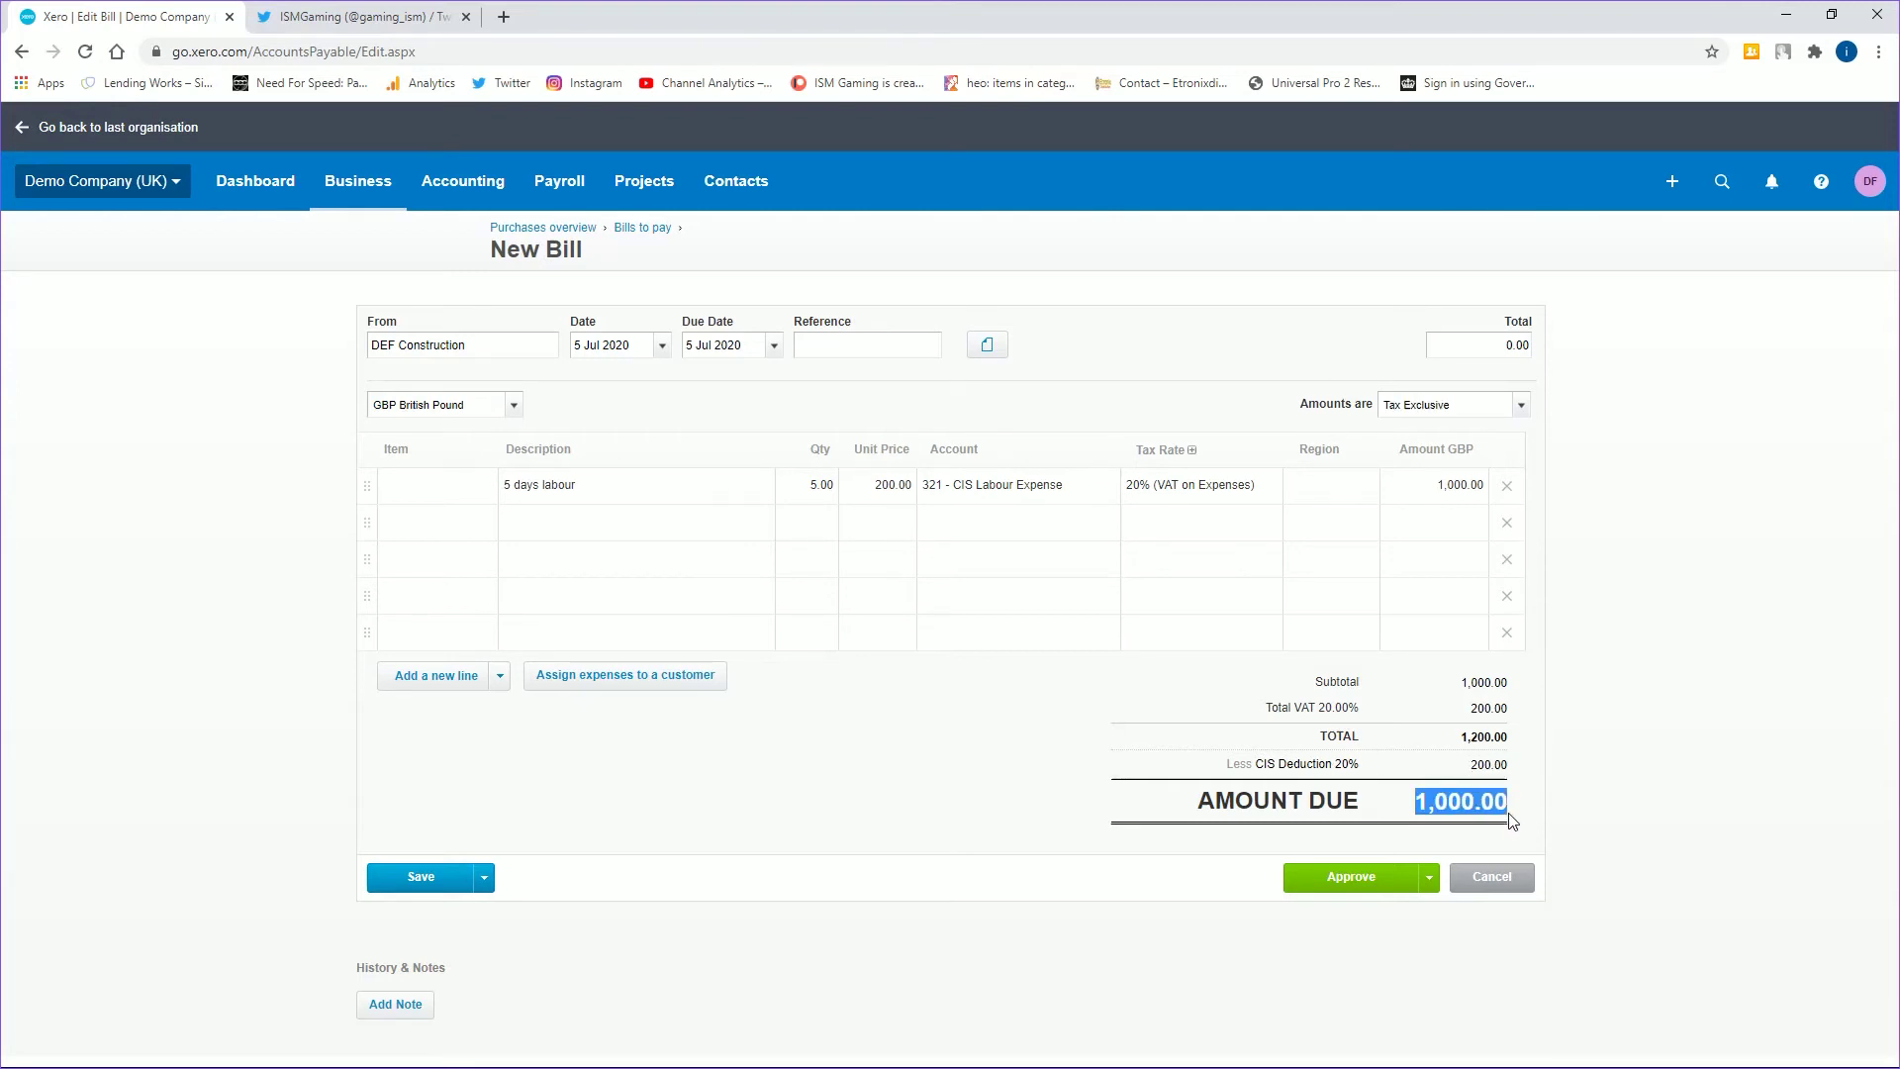
- Approve the DEF Construction bill, dismiss the Hubdoc popup, and return to the dashboard
click(1343, 879)
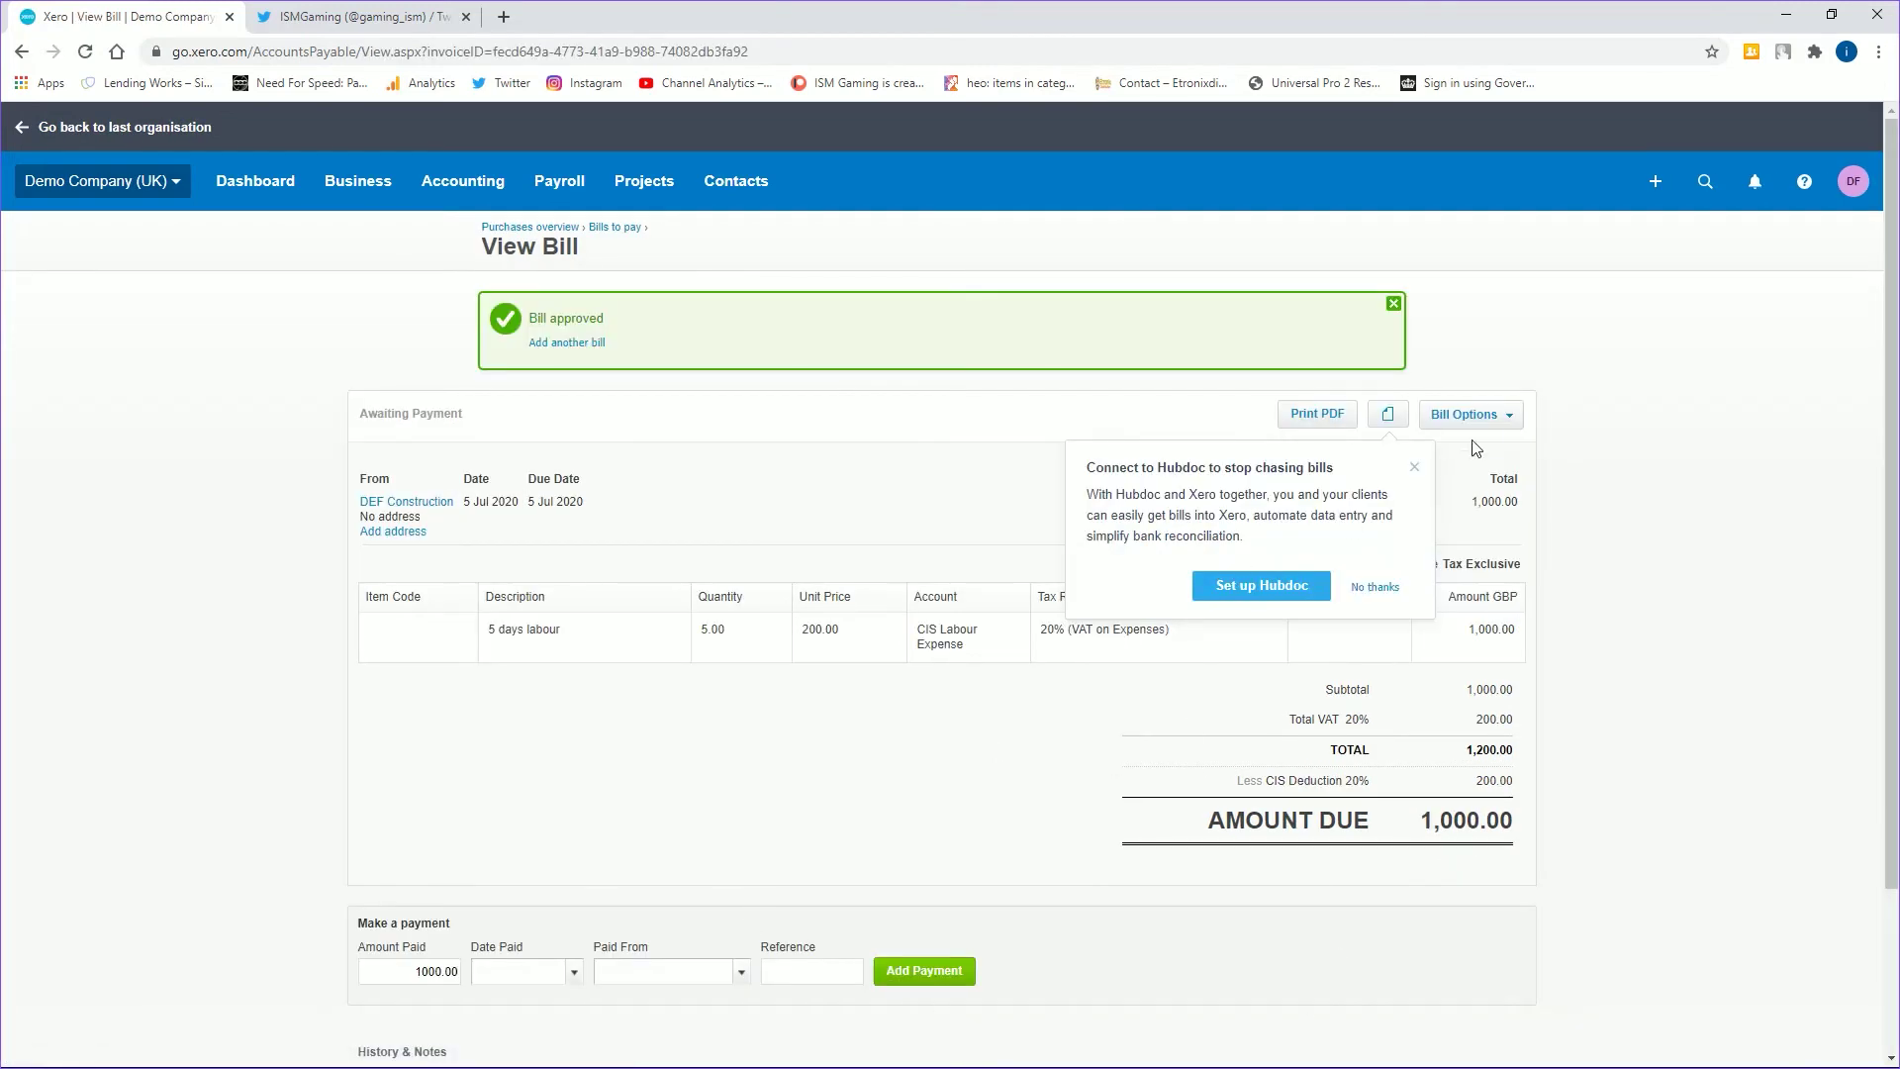
click(1415, 467)
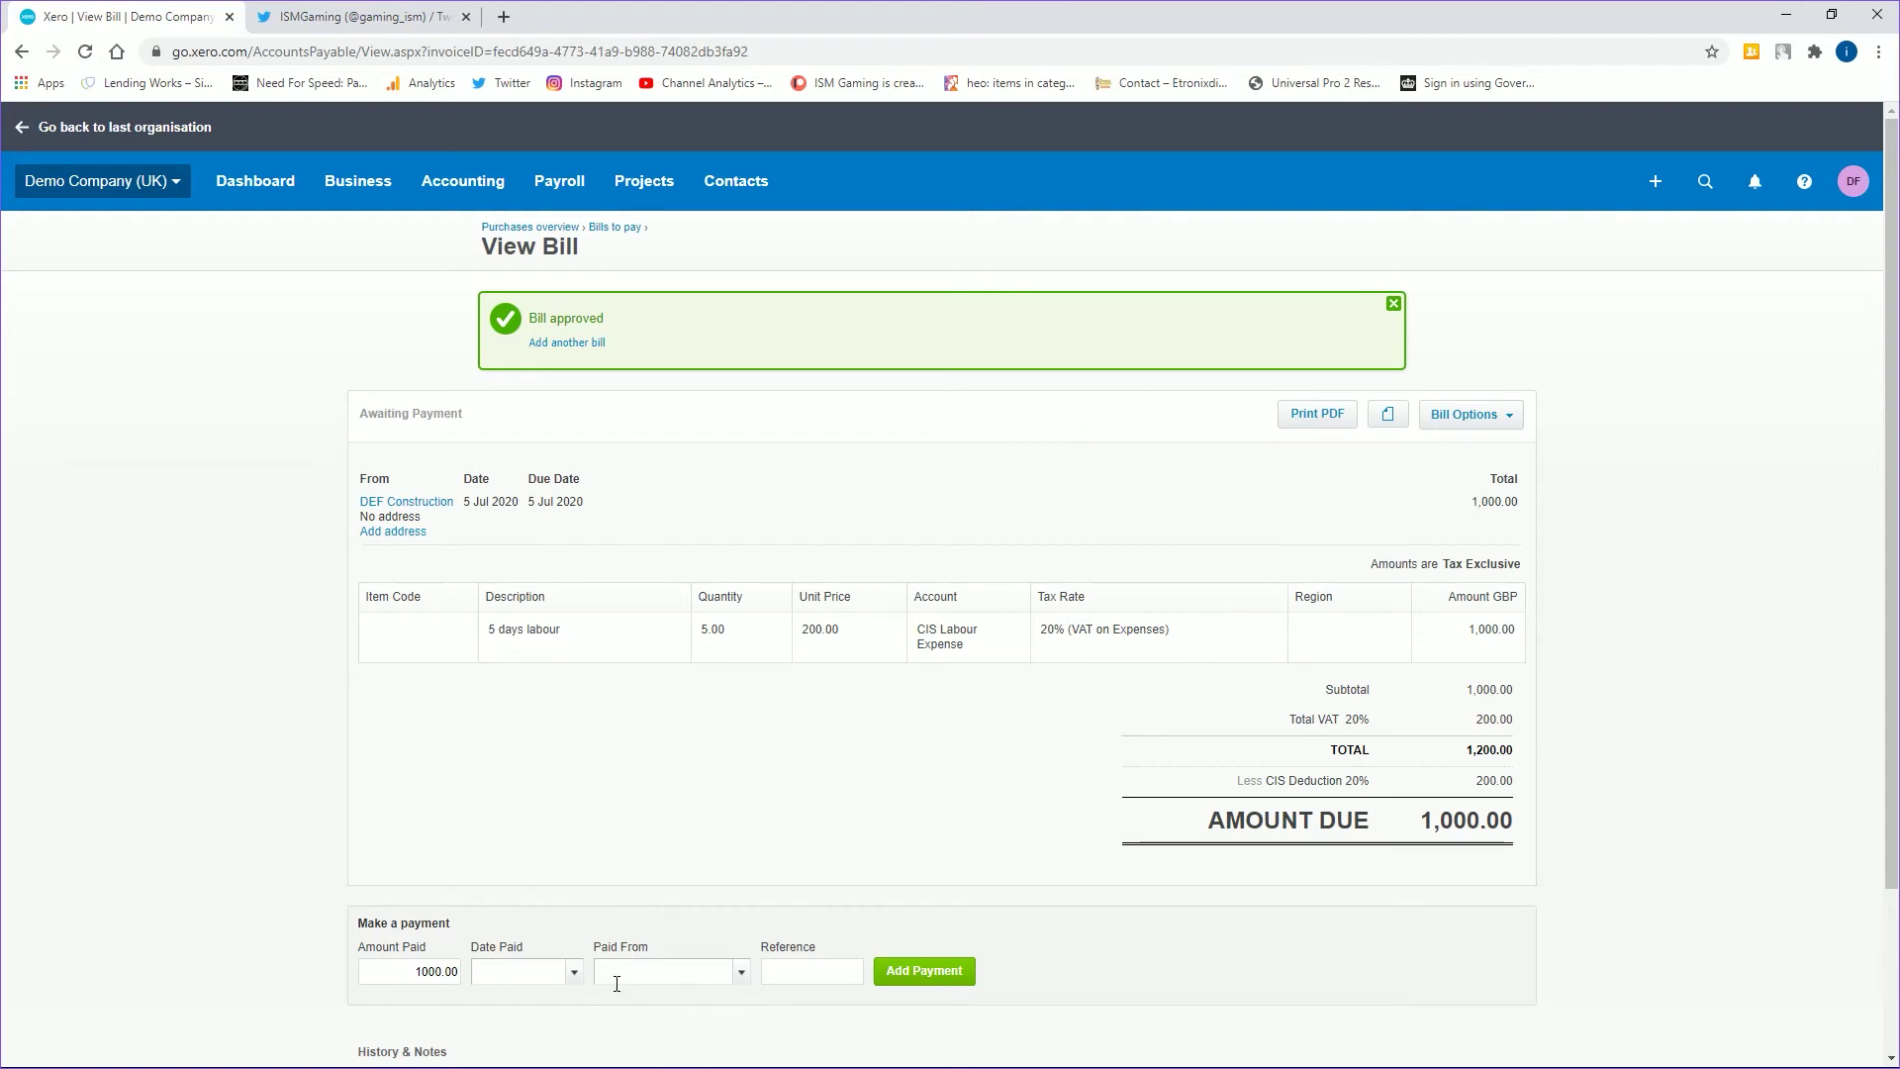
click(246, 193)
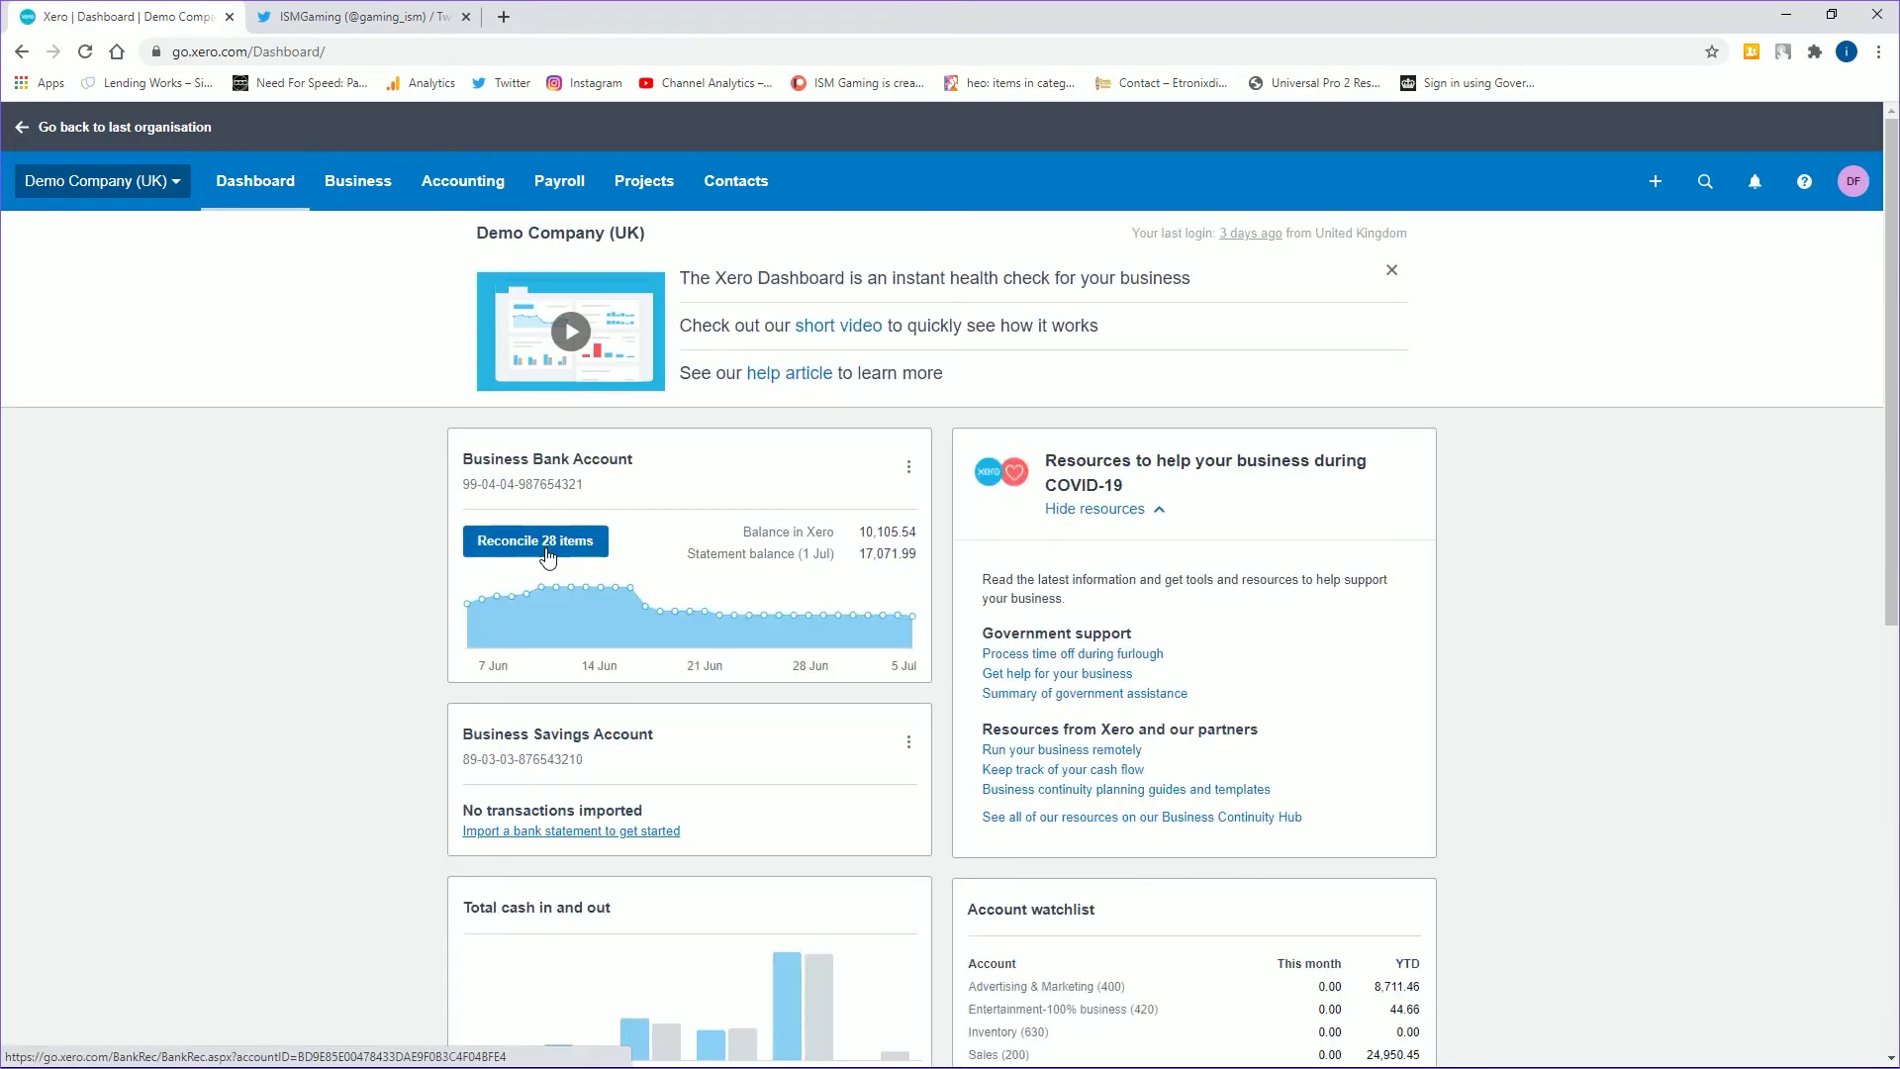
- Open the Business Bank Account reconciliation page with 28 items to reconcile
key(Return)
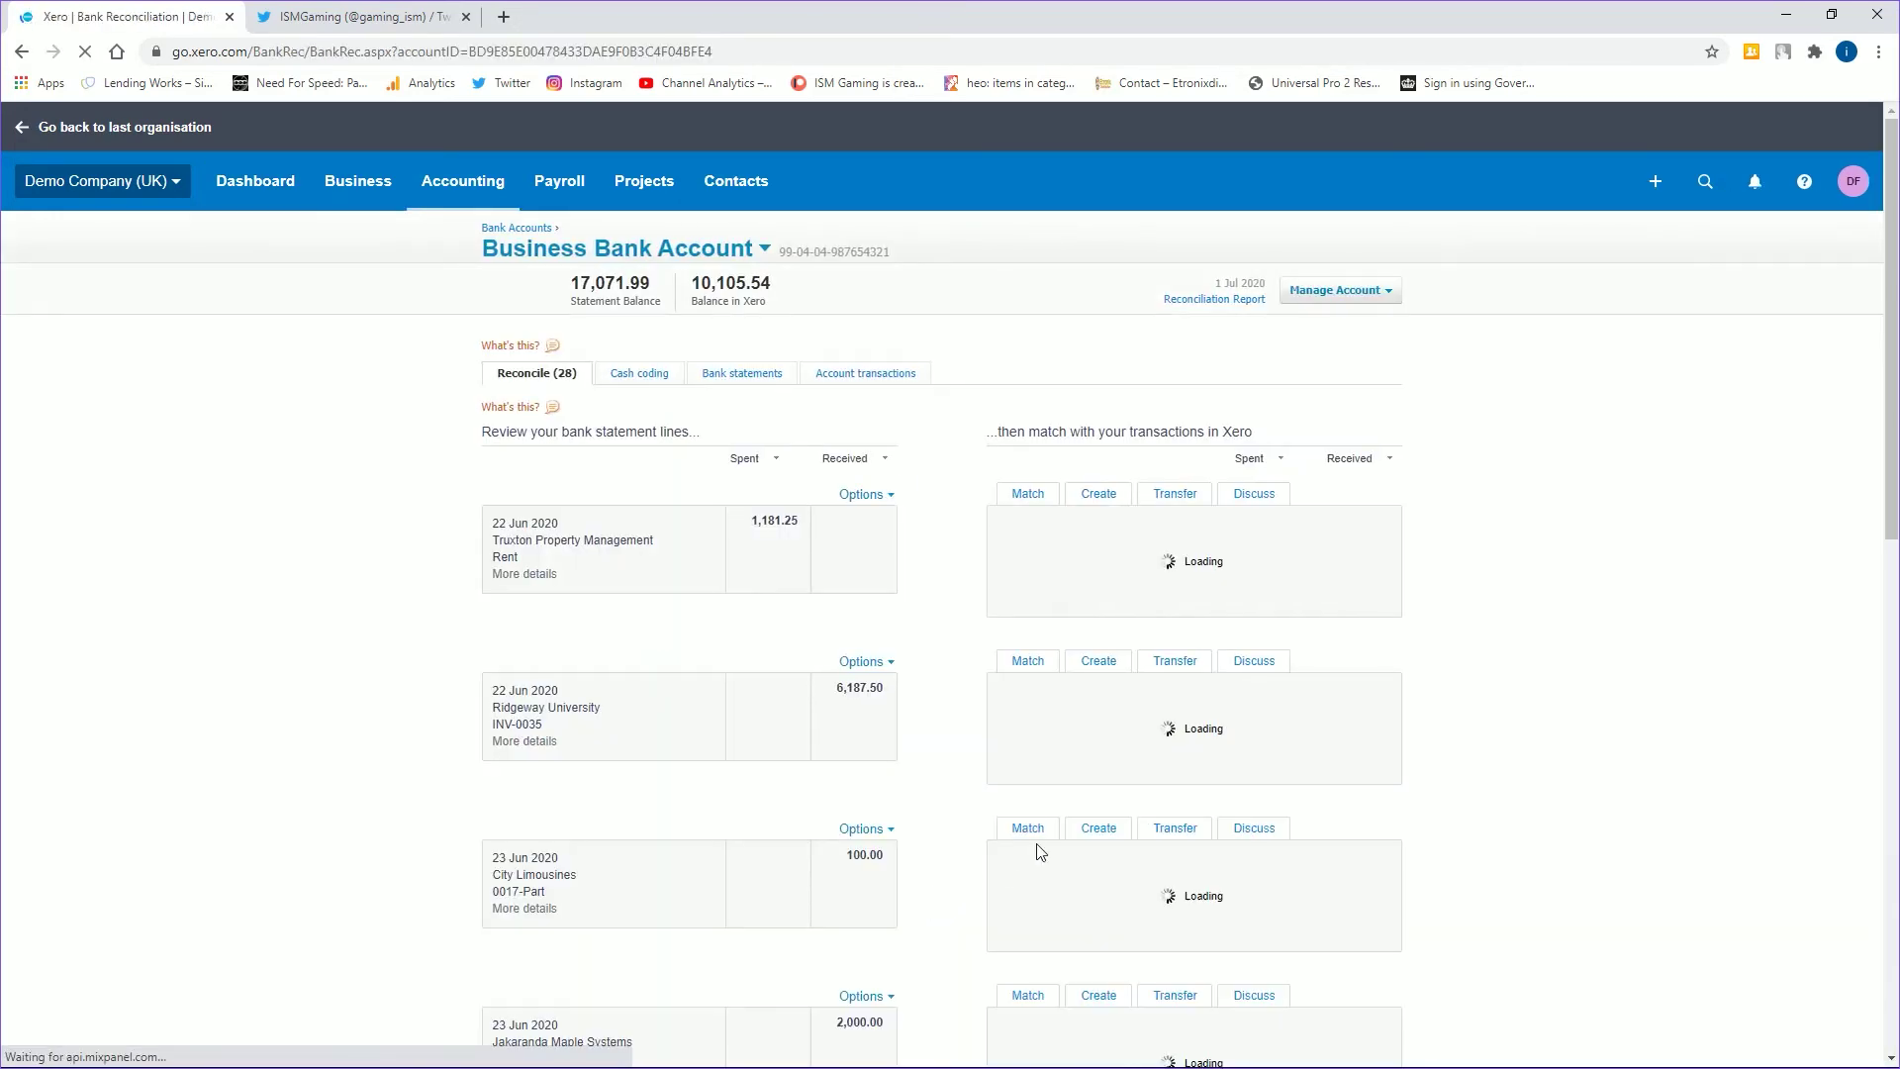
scroll(932, 822, down, 6)
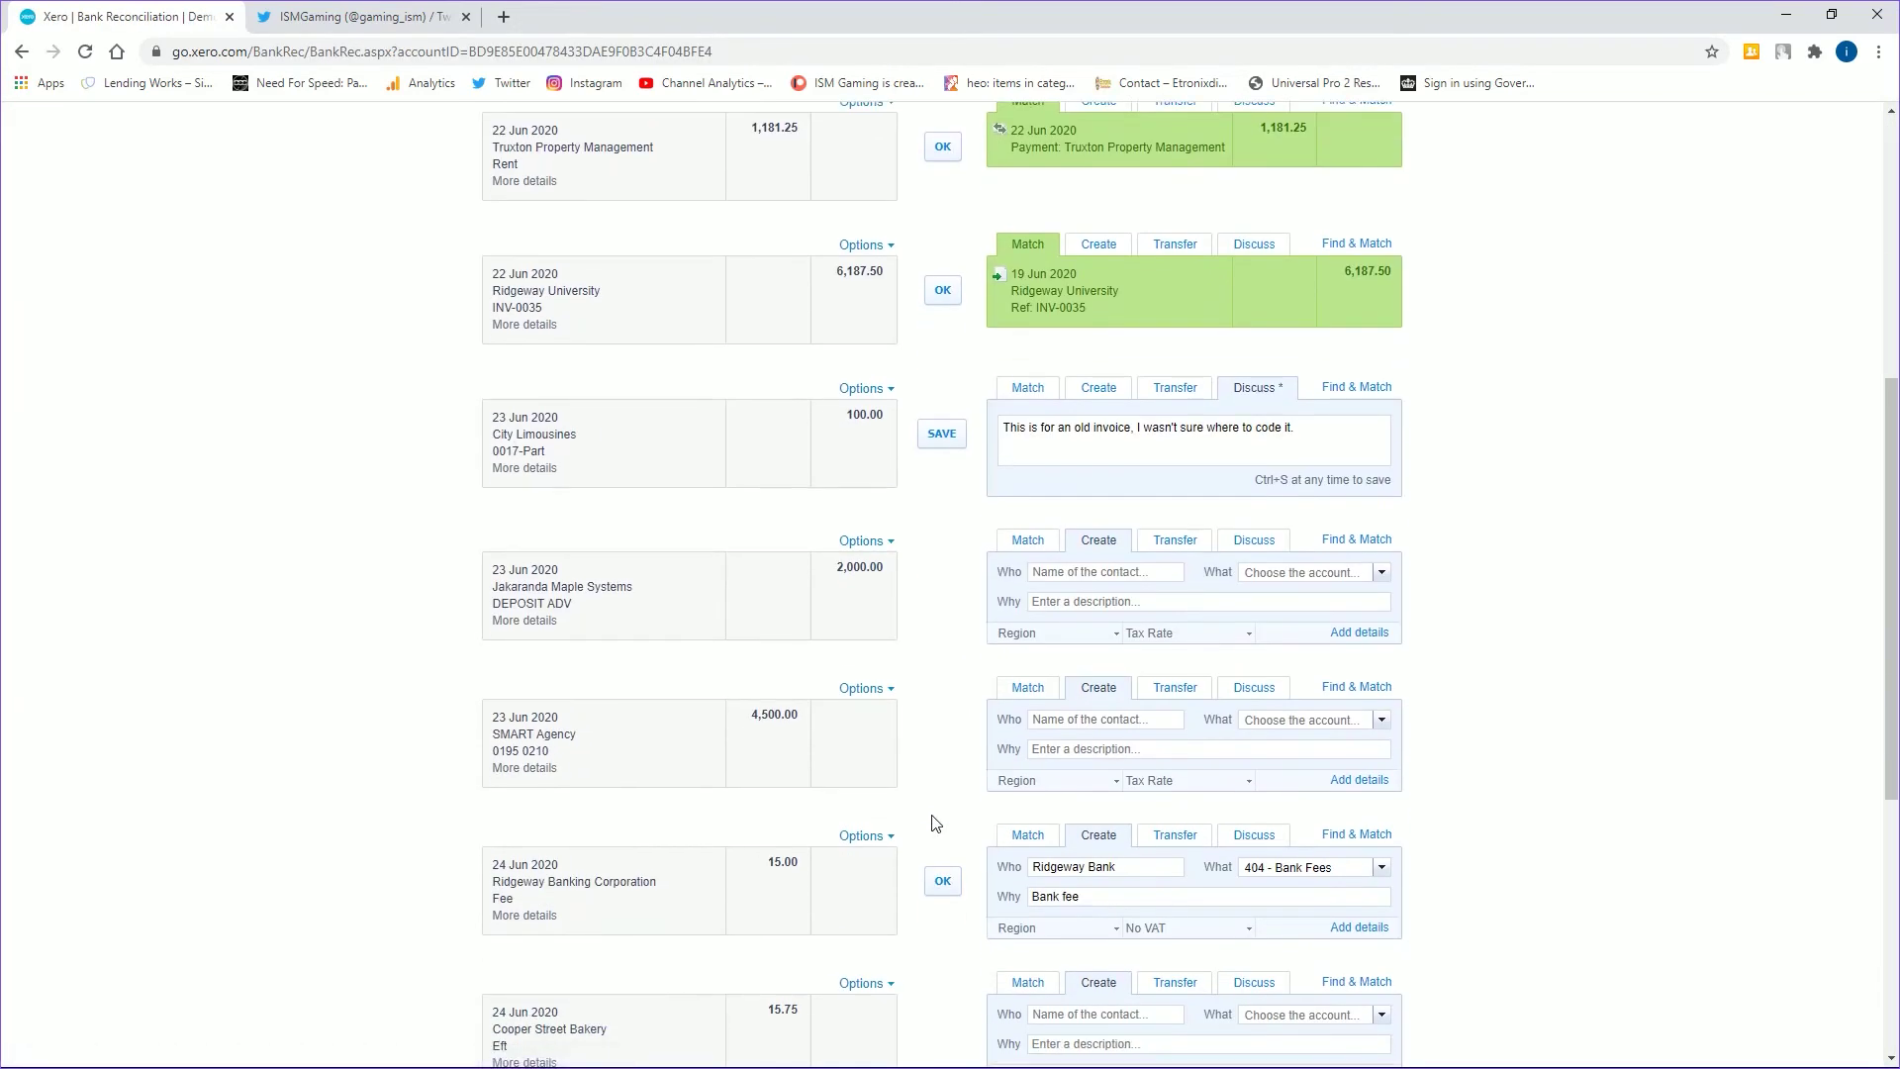
scroll(933, 820, down, 6)
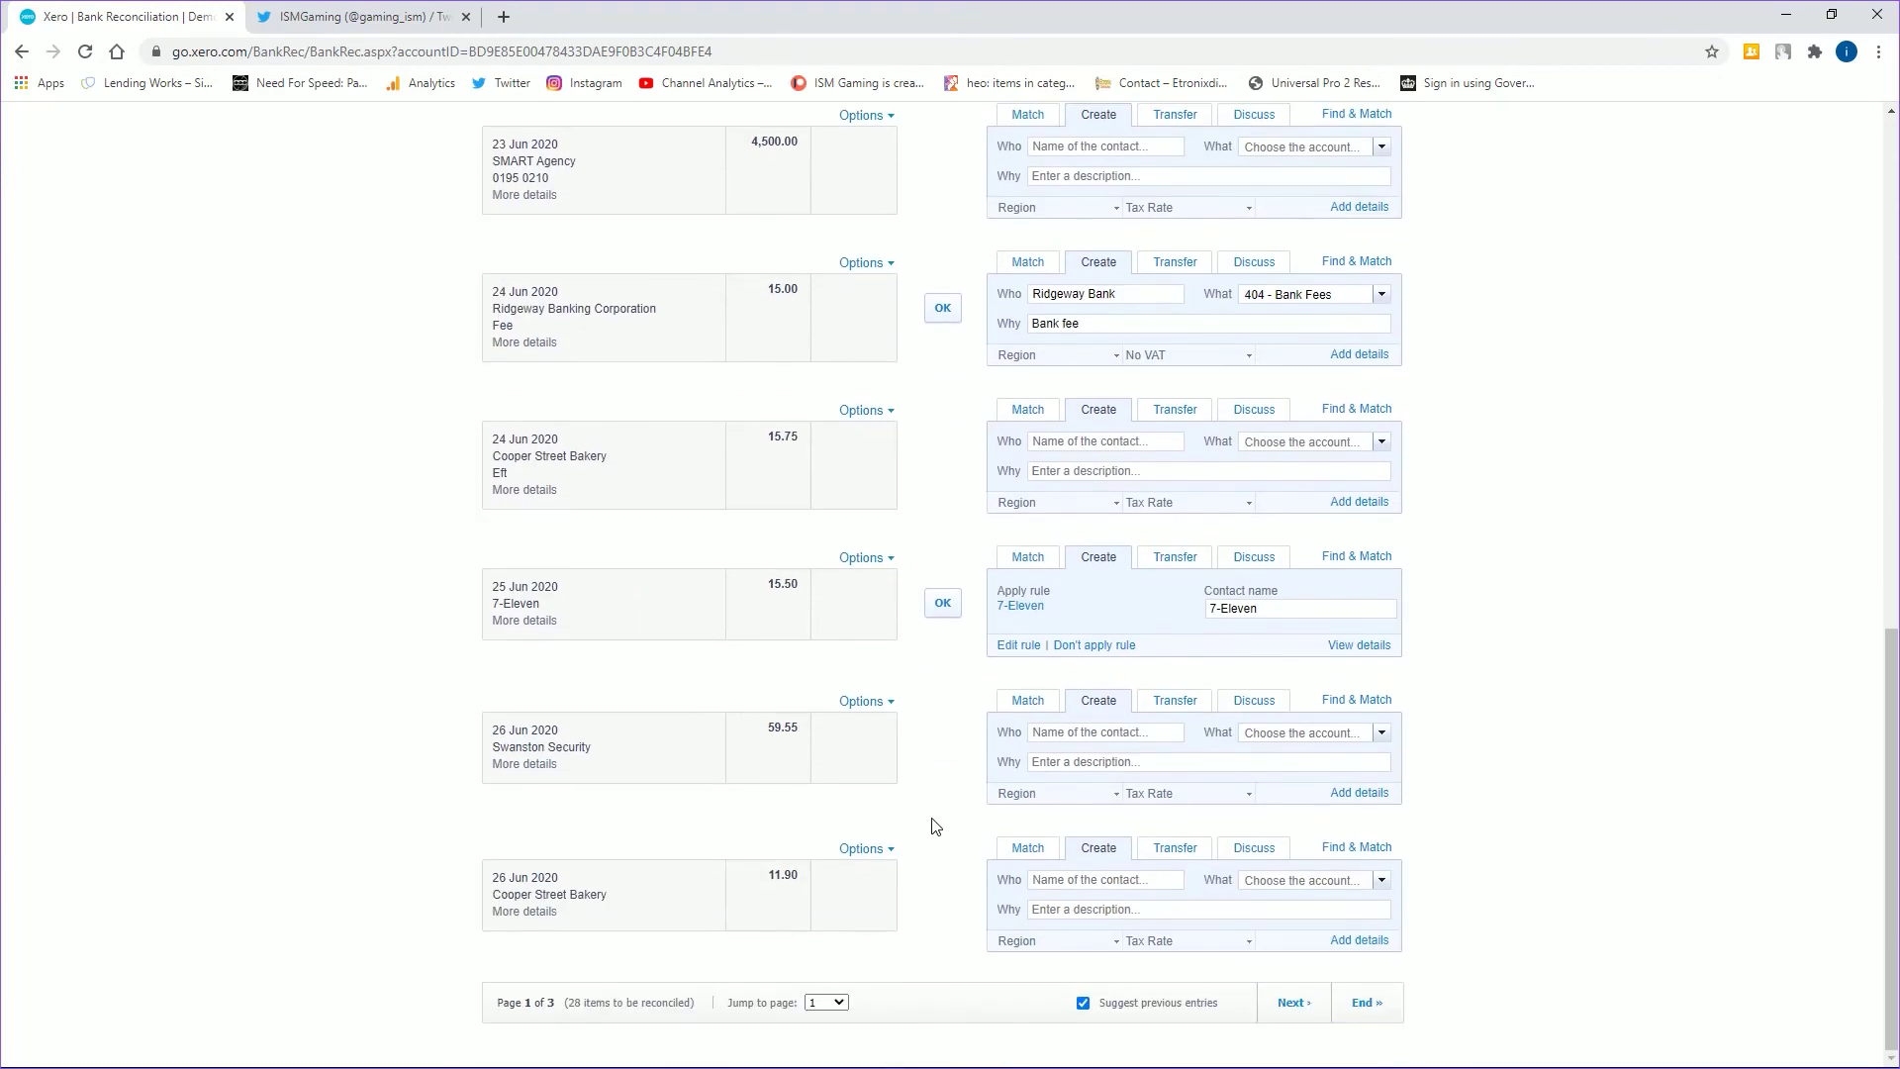
scroll(946, 815, up, 6)
- Check Find & Match on the SMART Agency 4,500.00 line, trying the DEF Construction 1,000.00 bill, then cancel
click(1035, 710)
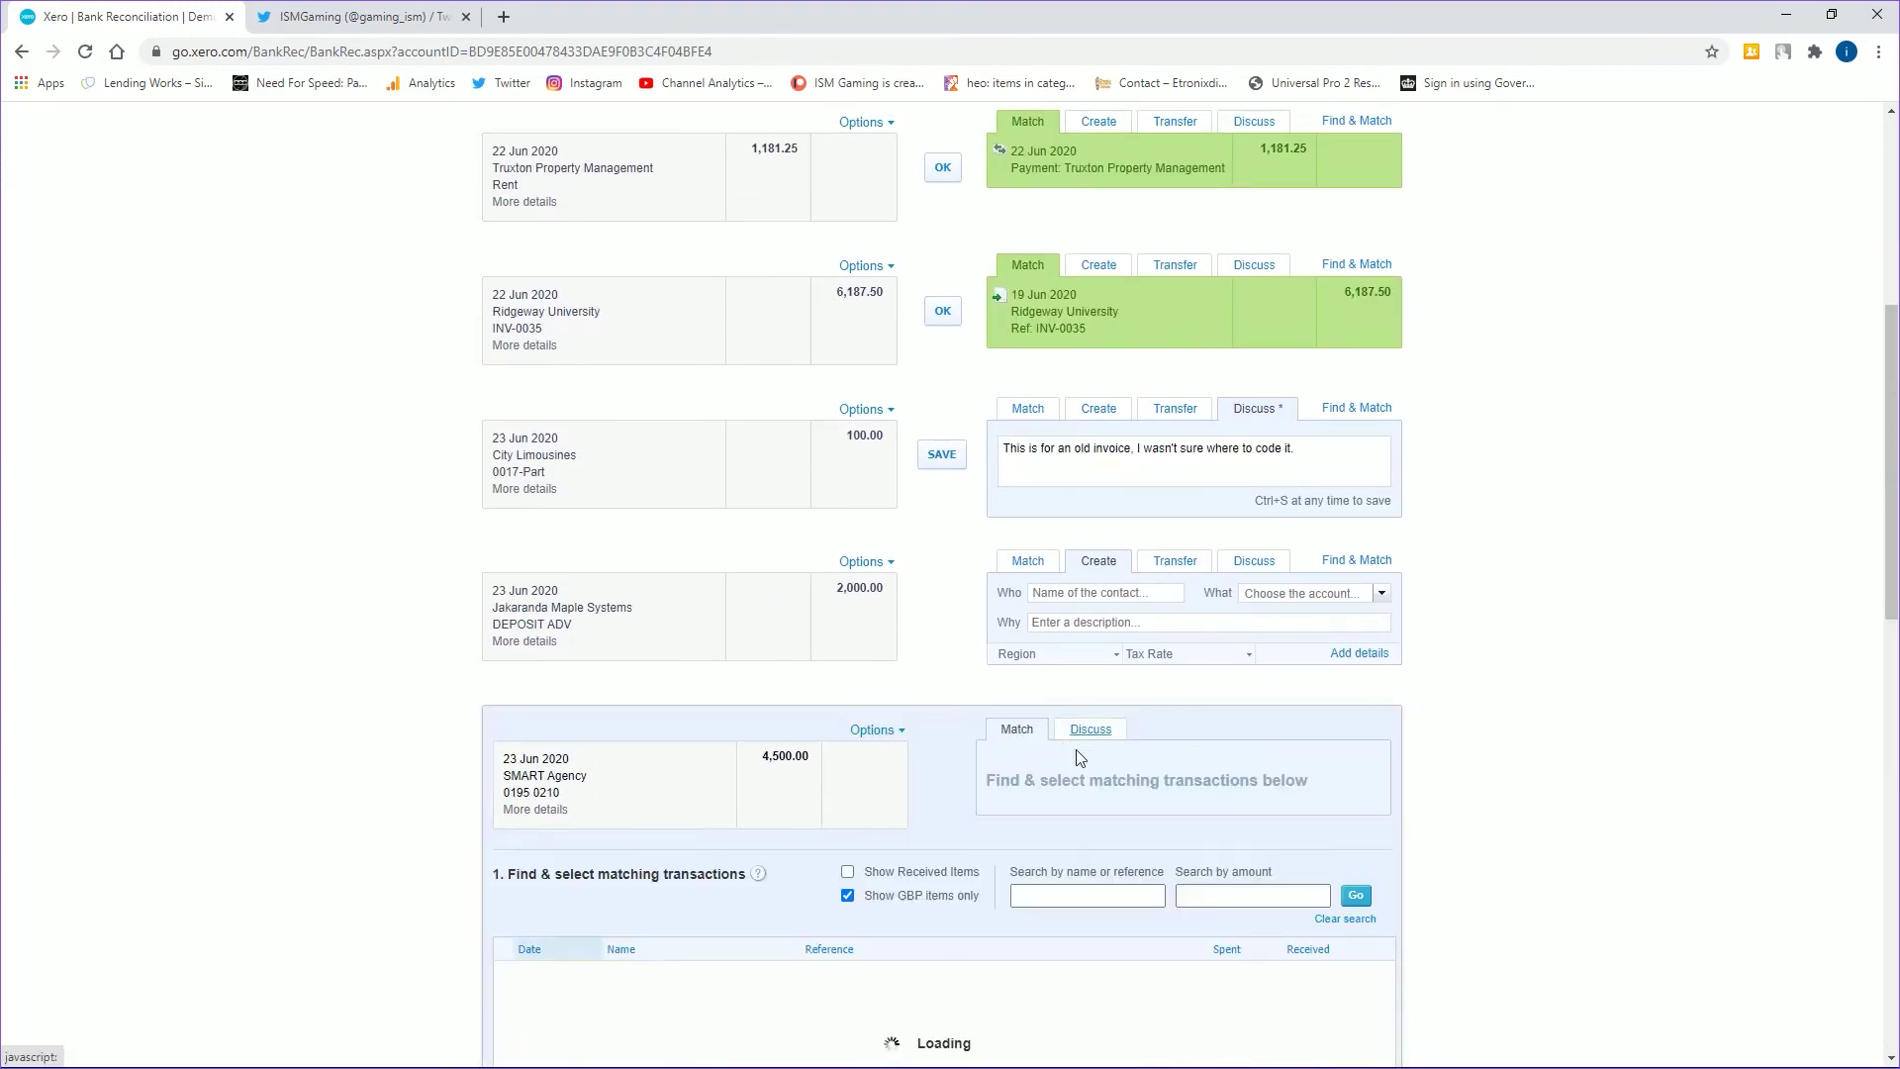
scroll(747, 982, down, 5)
scroll(386, 903, down, 4)
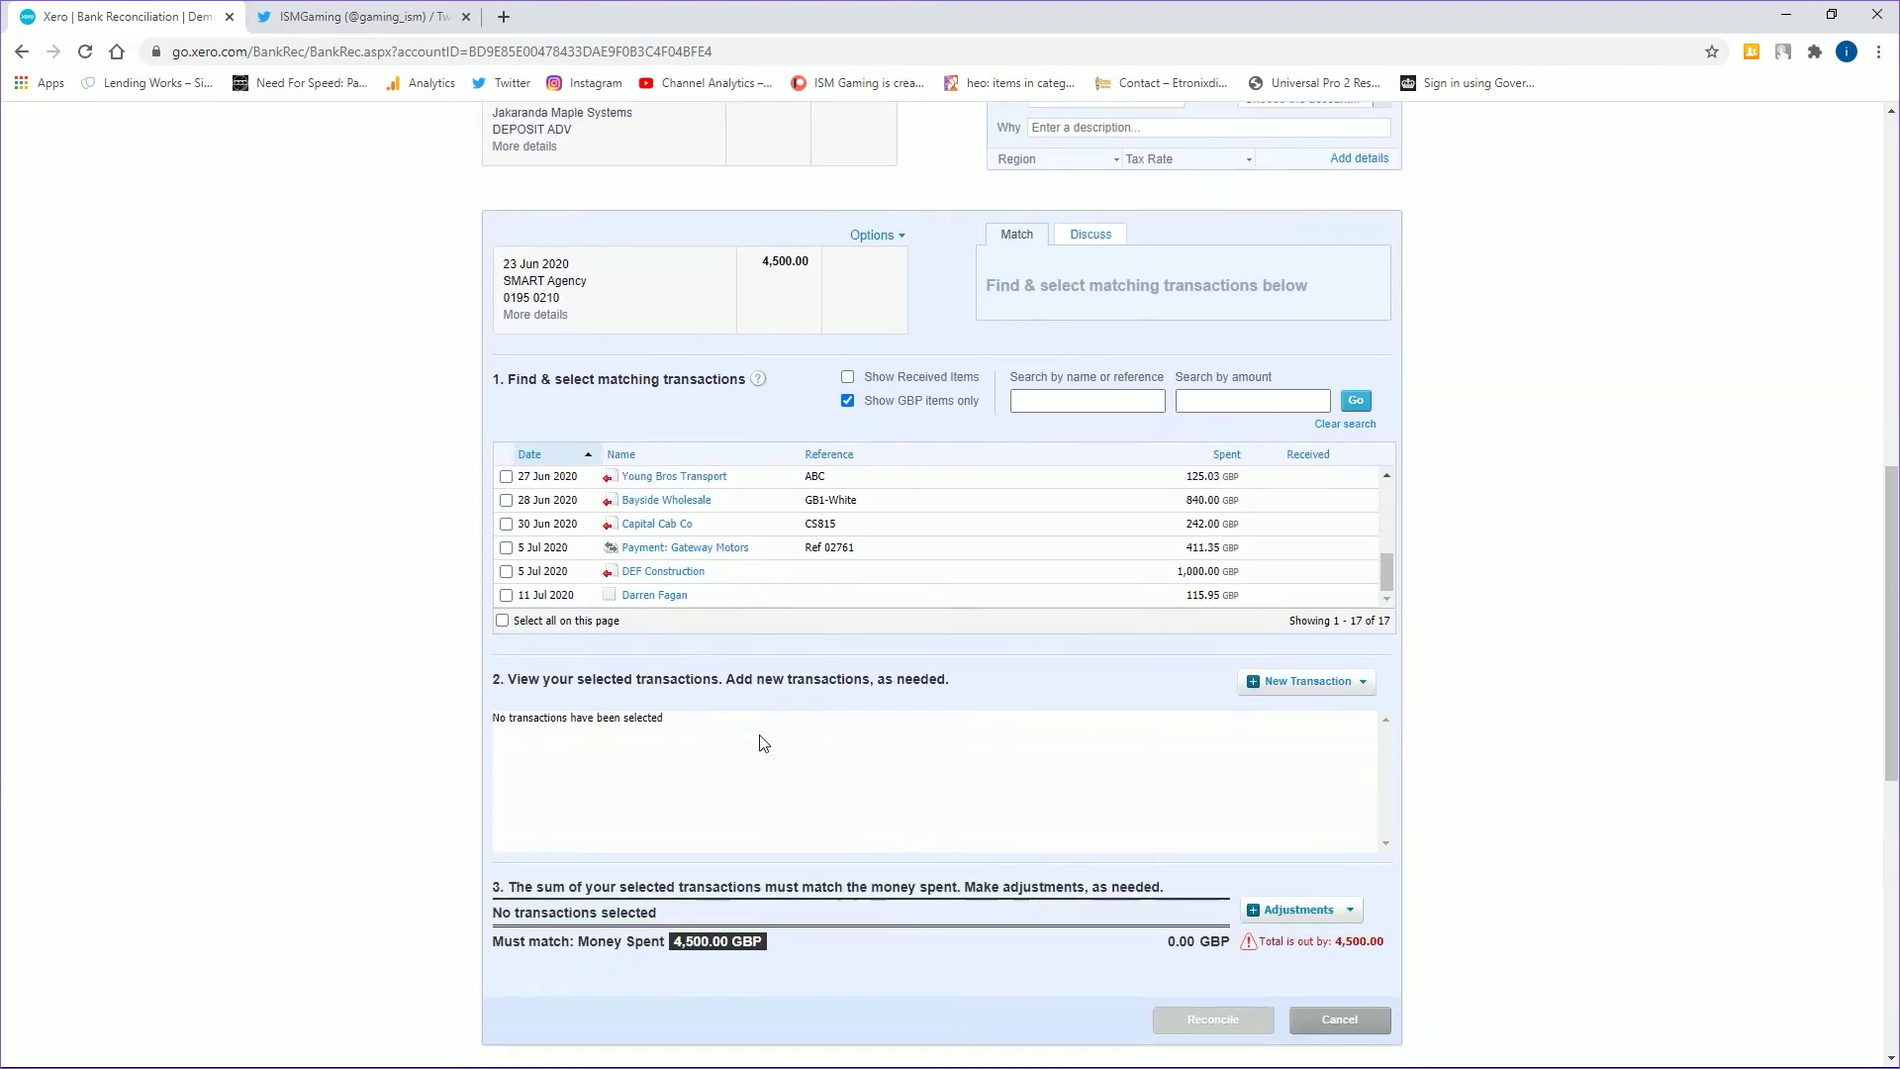
click(506, 670)
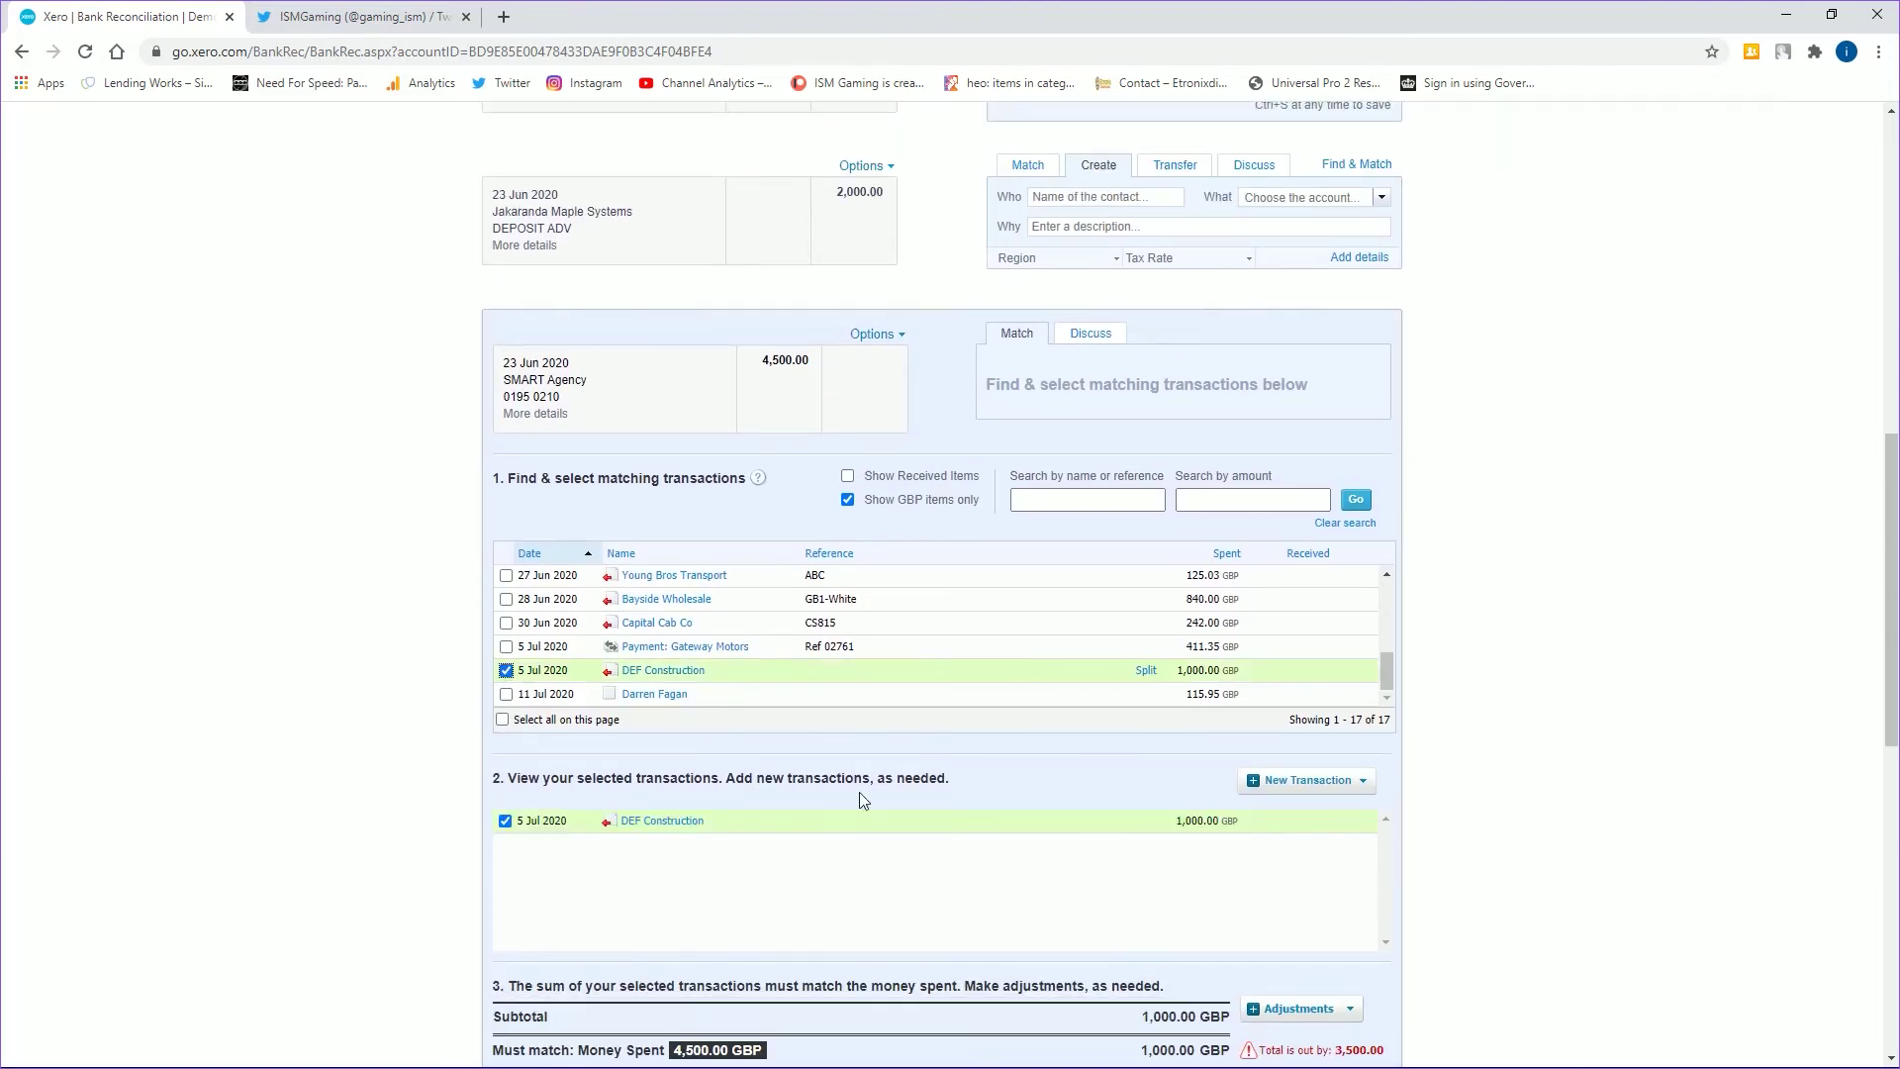
click(506, 670)
scroll(1484, 786, down, 3)
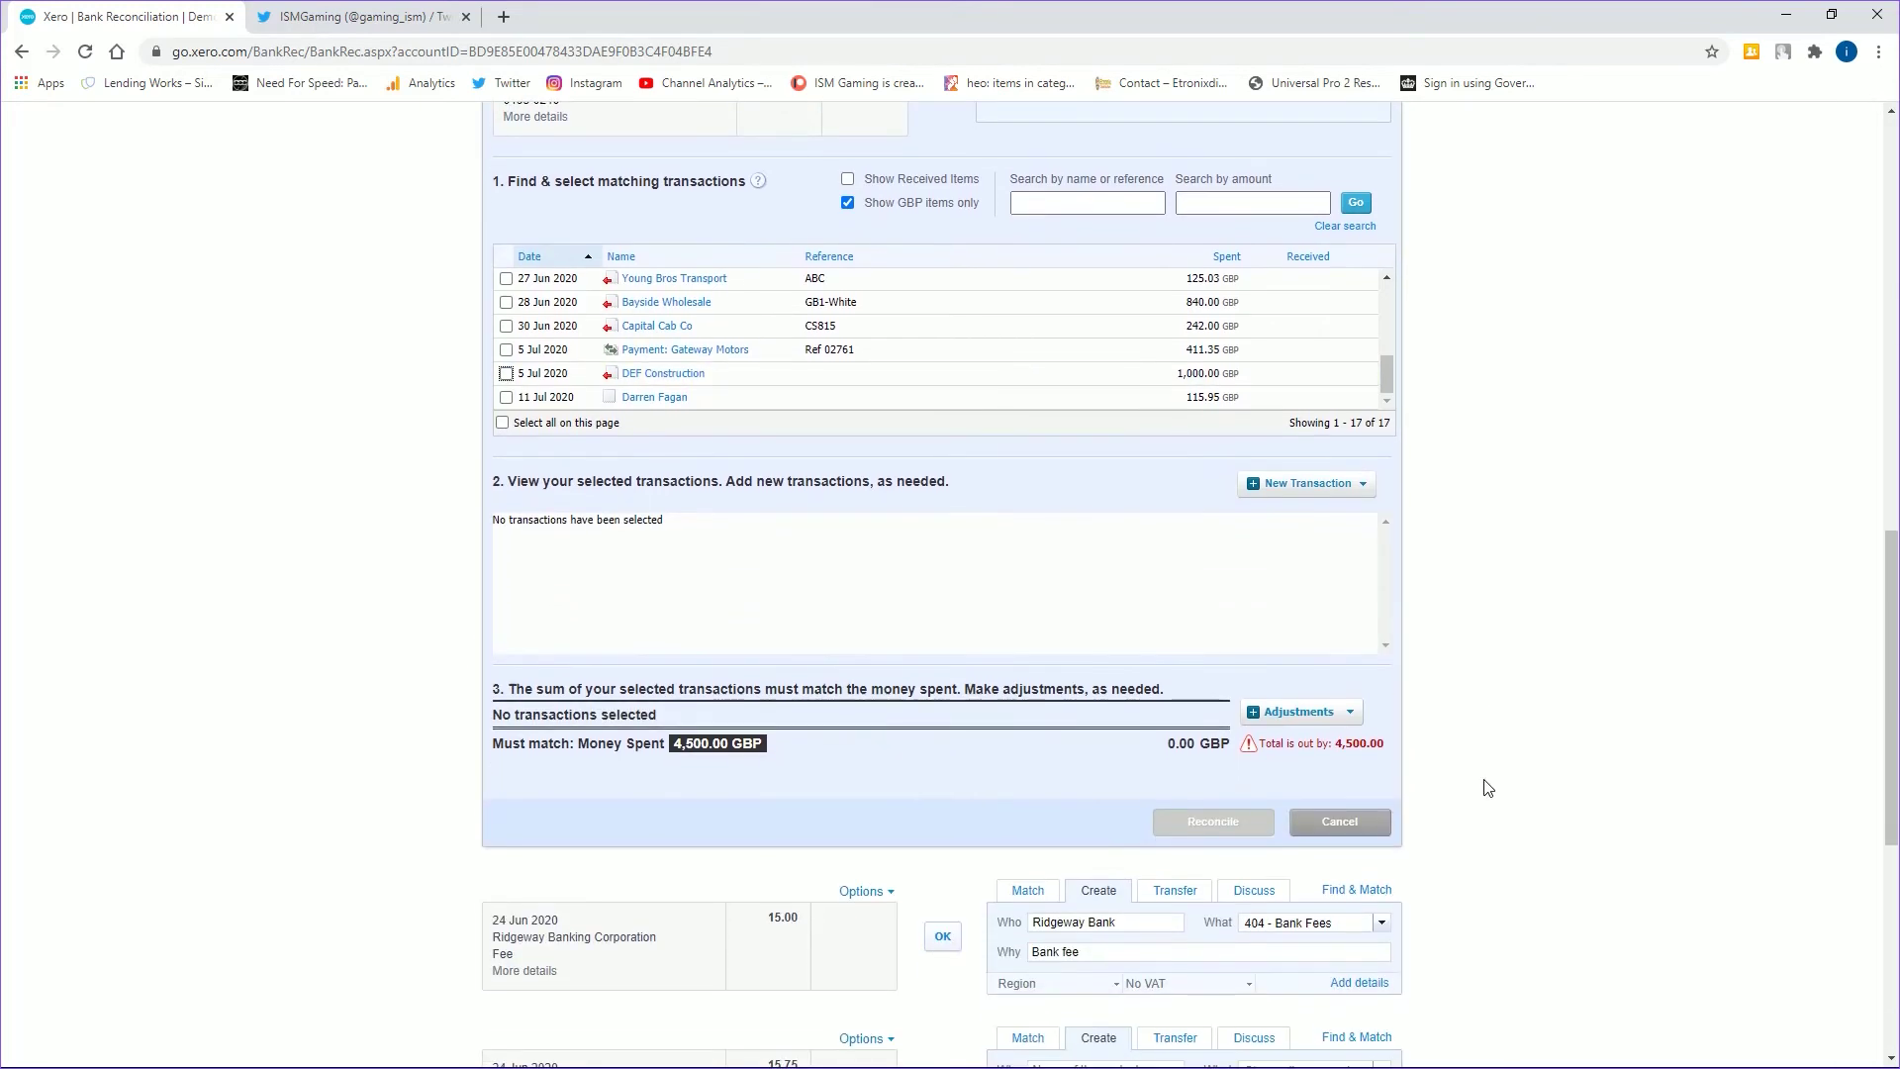
click(1371, 822)
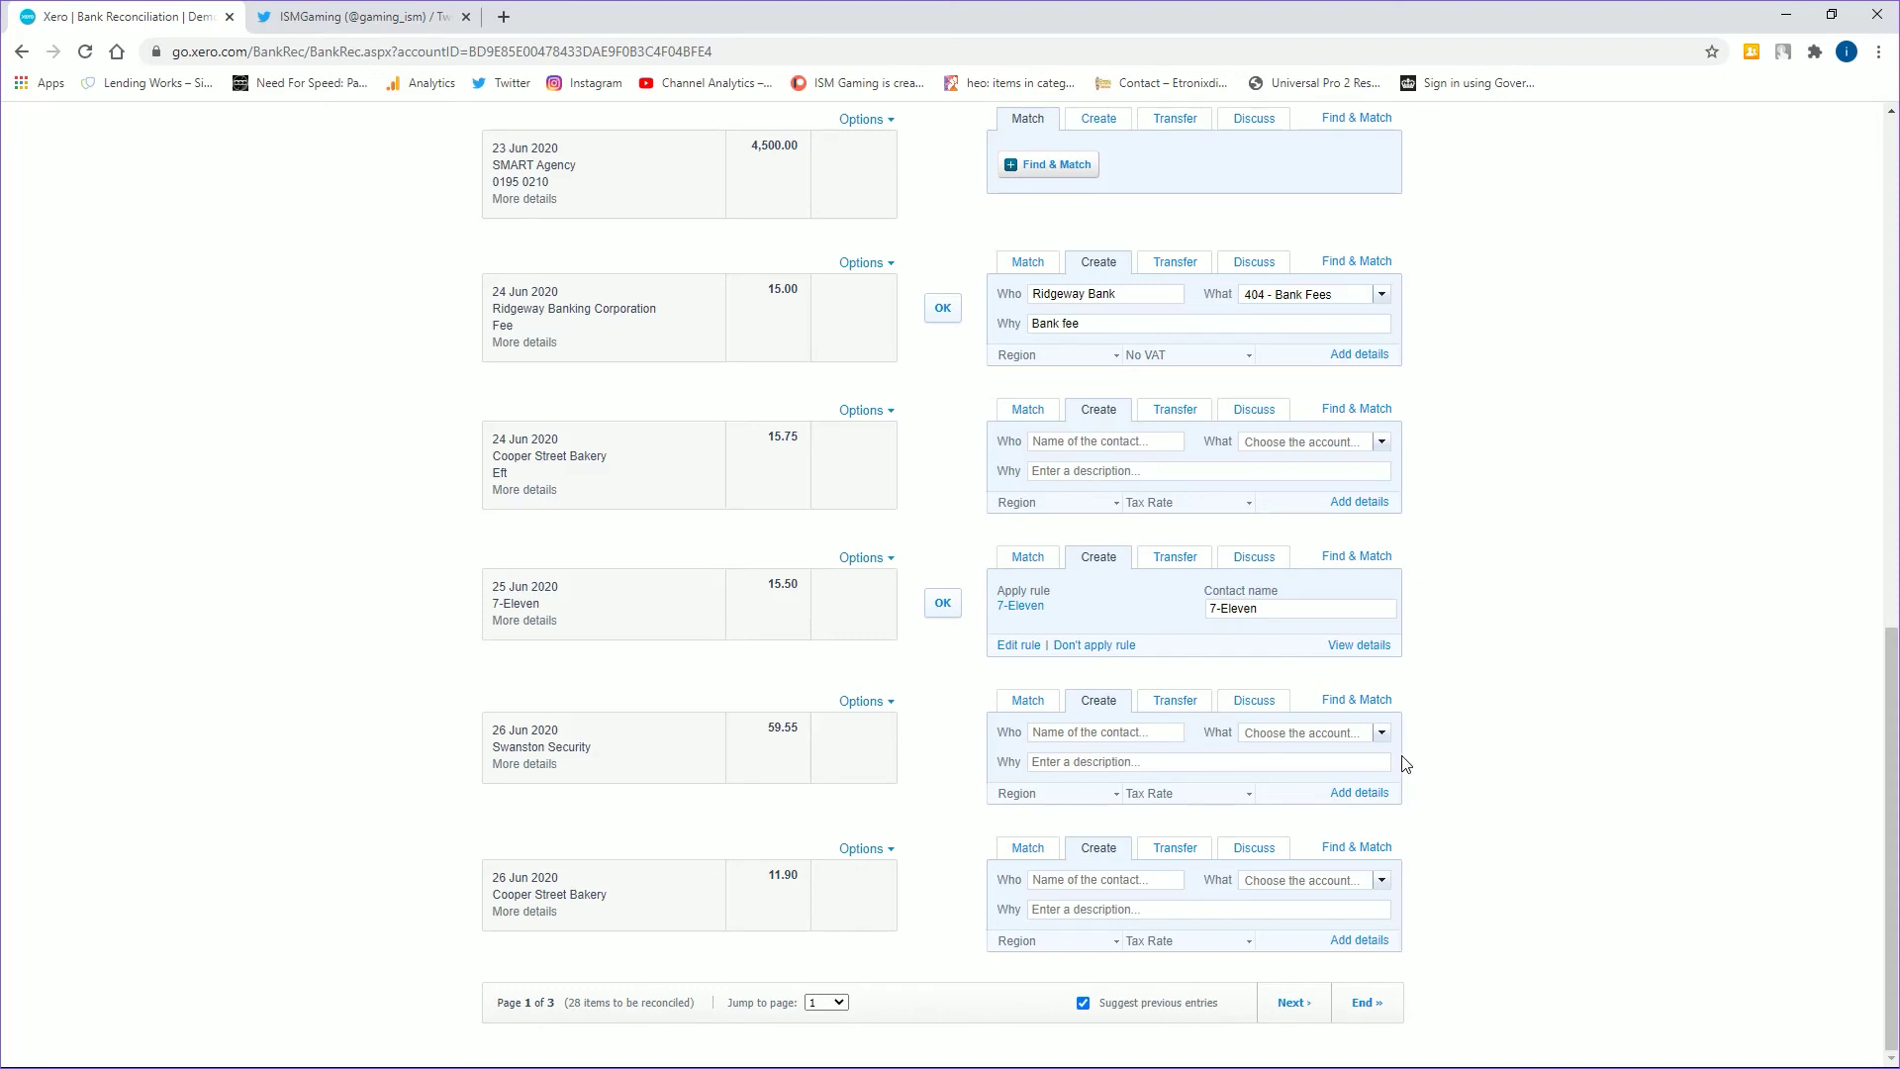
scroll(1405, 763, up, 20)
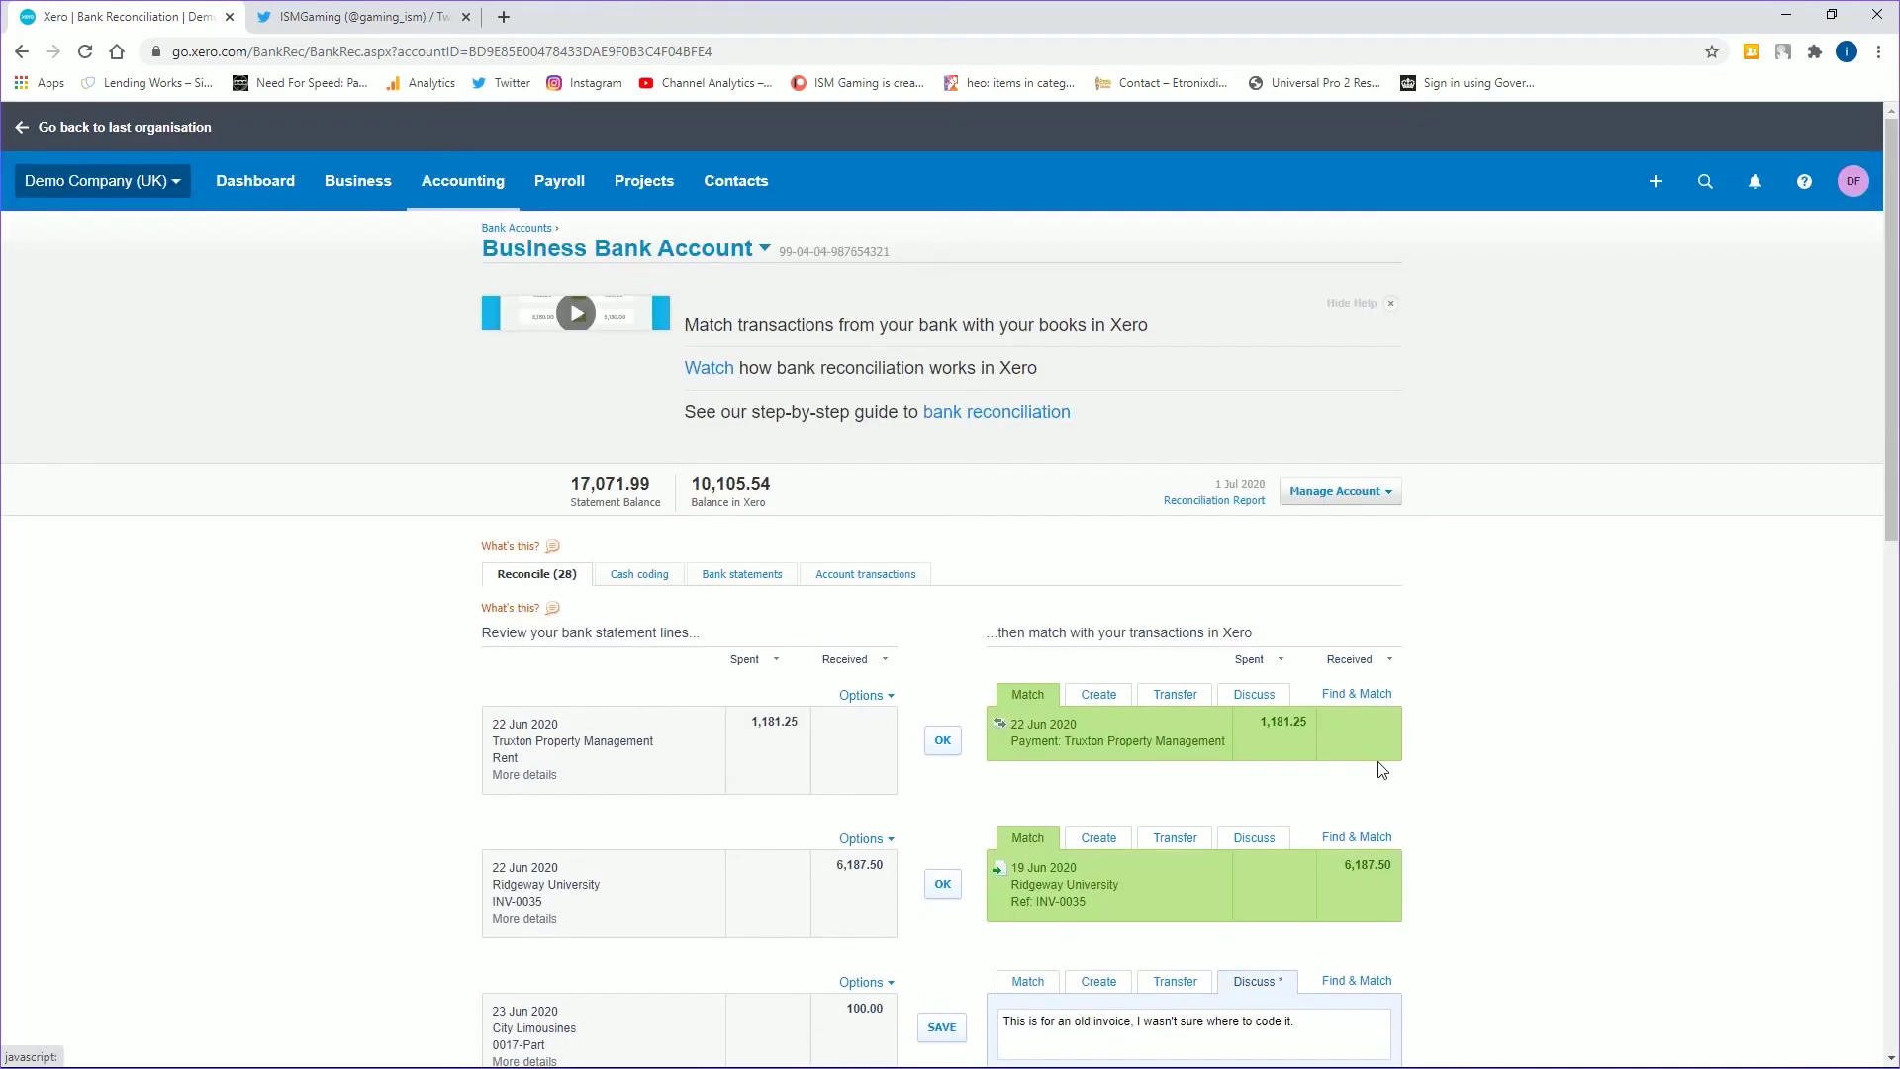